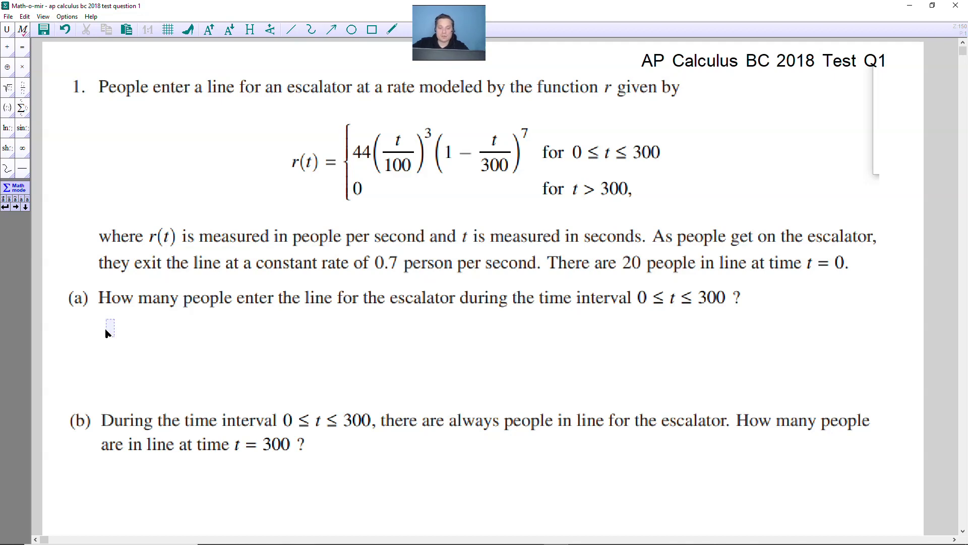
# Write the integral of r(t) dt from 0 to 300 under part (a) and move it clear of the question text
pyautogui.write('nt ')
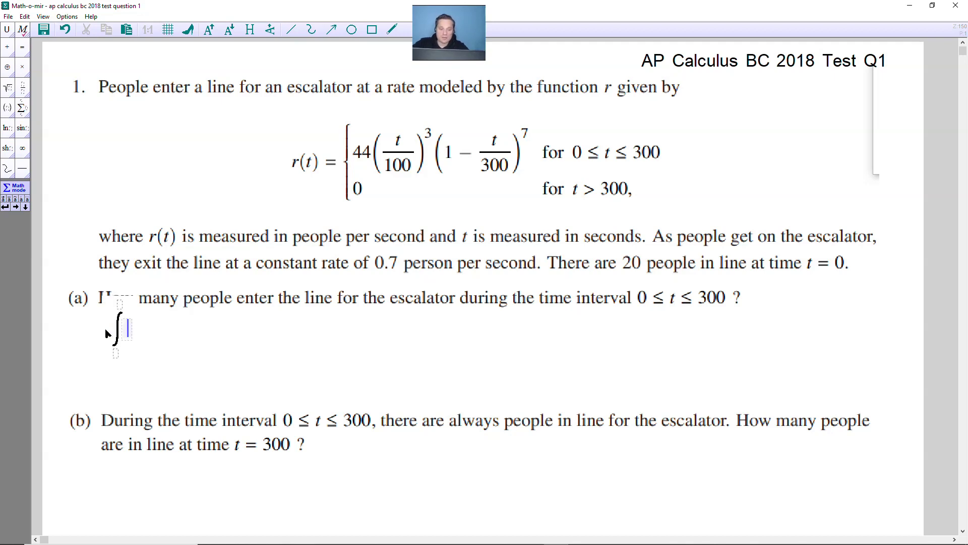
pyautogui.write('0')
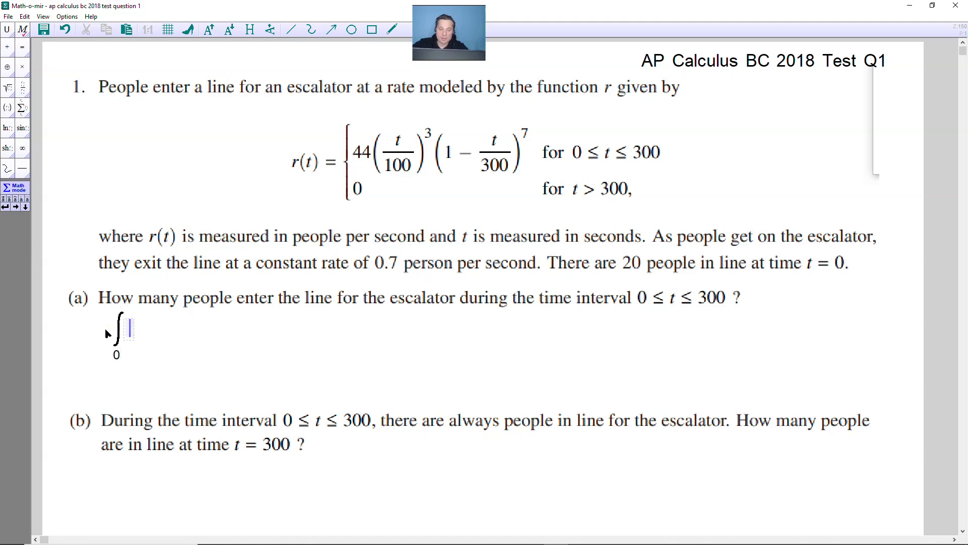
pyautogui.press('Up')
pyautogui.write('300')
pyautogui.press('Right')
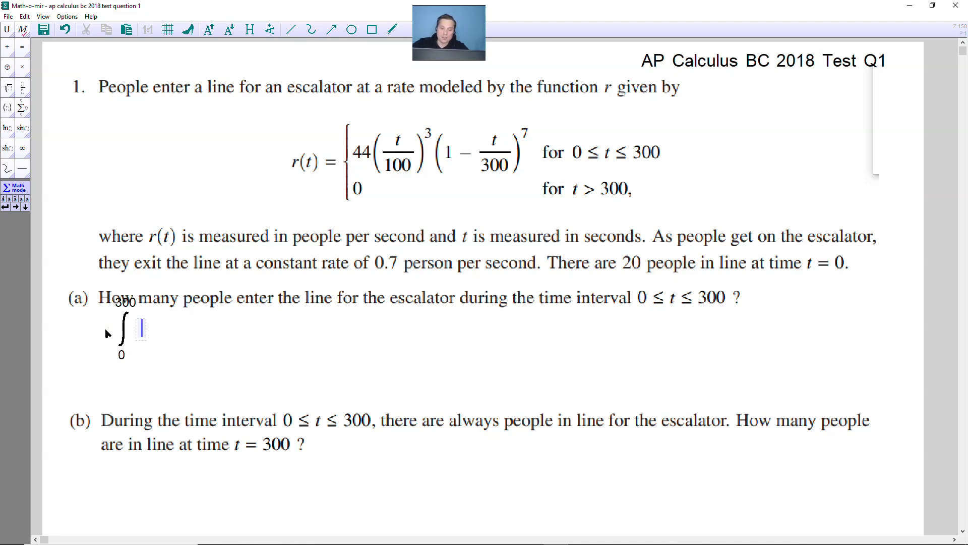
pyautogui.write('r(t)dt')
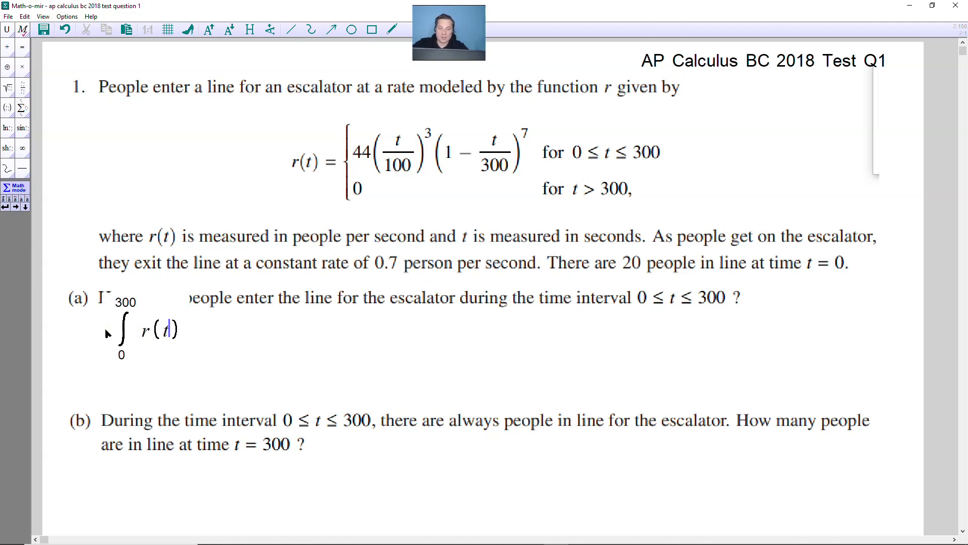
pyautogui.click(97, 279)
pyautogui.moveTo(206, 341)
pyautogui.mouseDown()
pyautogui.moveTo(190, 363)
pyautogui.moveTo(170, 364)
pyautogui.mouseUp()
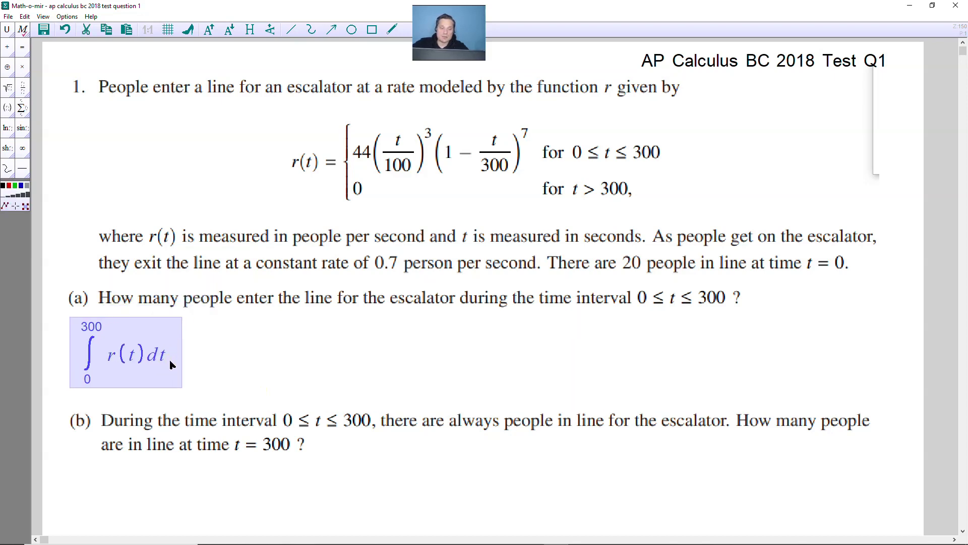
# Extend the part (a) expression with an equals sign and the calculator-style integral ∫(r(t), t, 0, 300)
pyautogui.click(363, 349)
pyautogui.write('=')
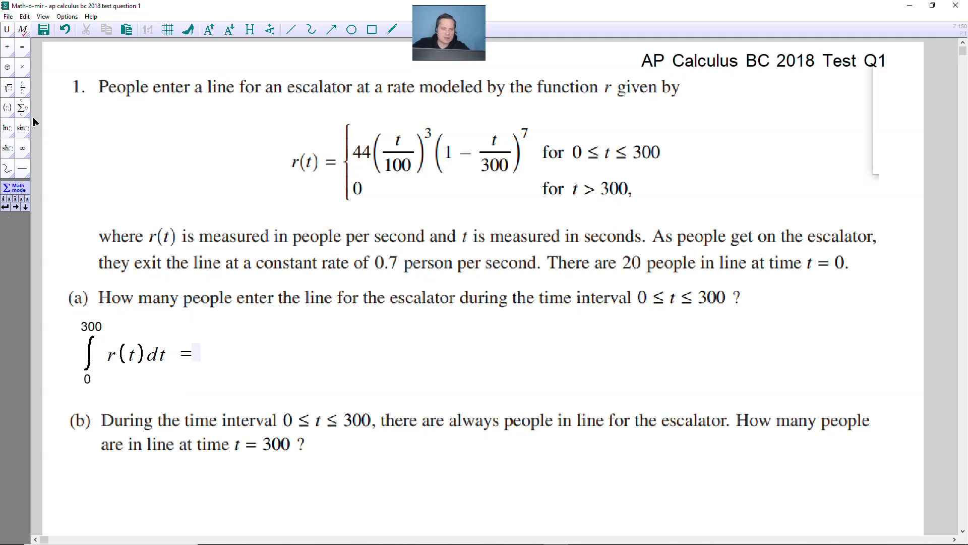
pyautogui.moveTo(29, 115)
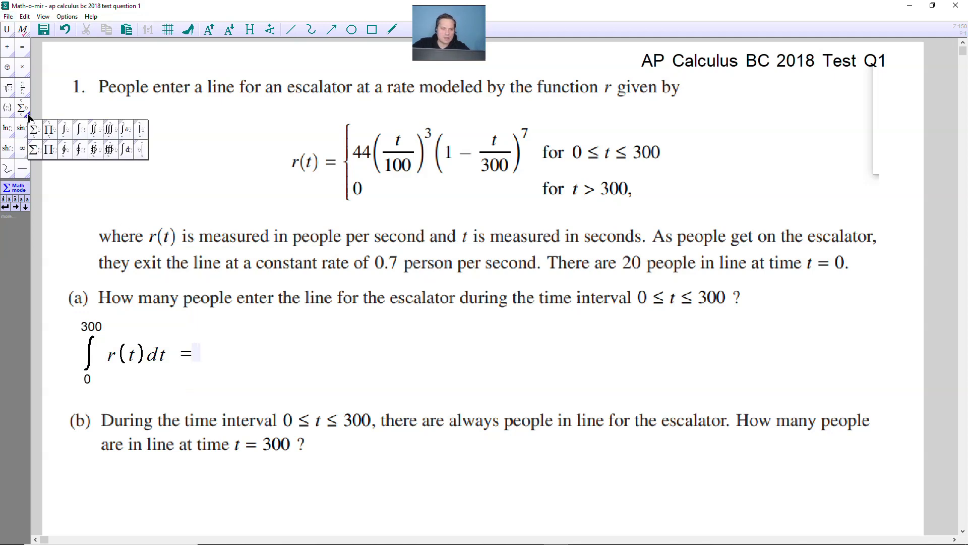
pyautogui.click(81, 129)
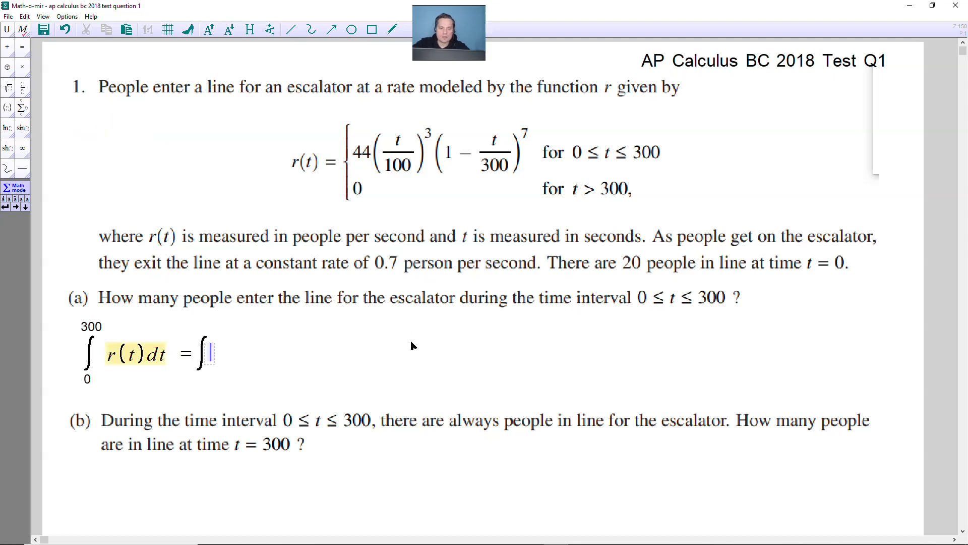
pyautogui.write('(r')
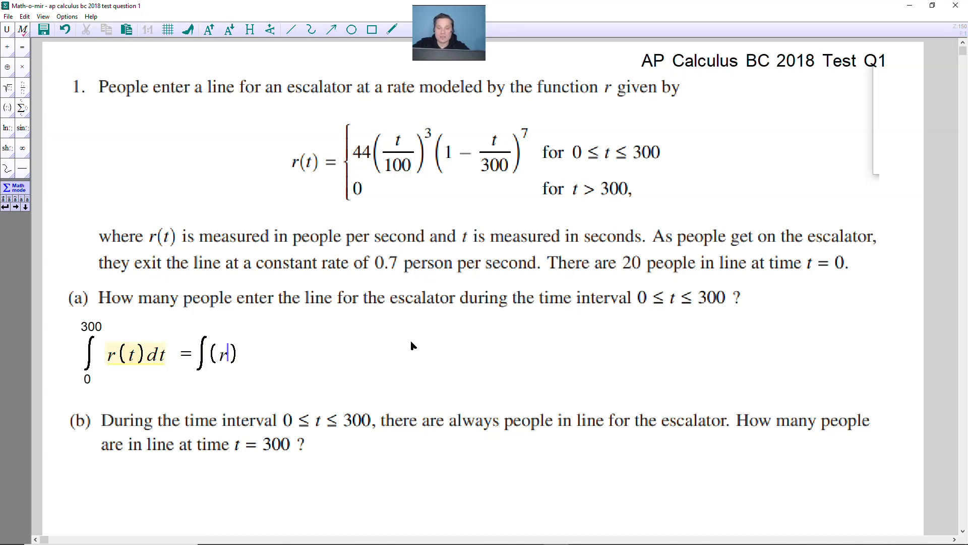
pyautogui.write('(t')
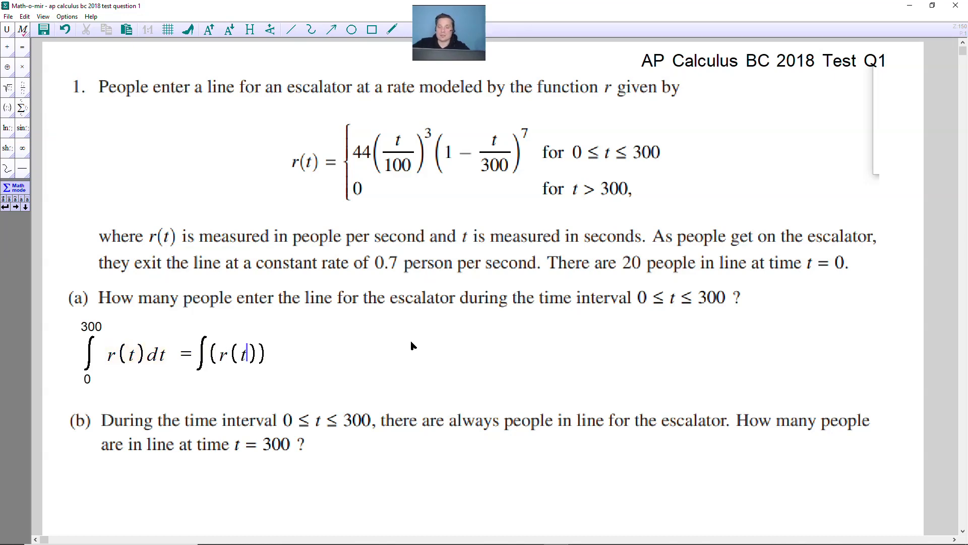
pyautogui.write(')')
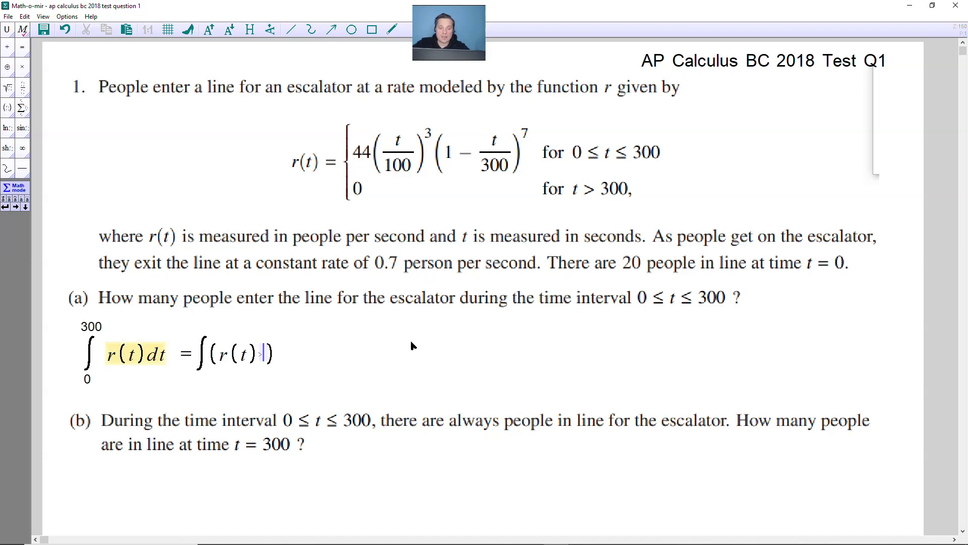
pyautogui.write(' ,t, ')
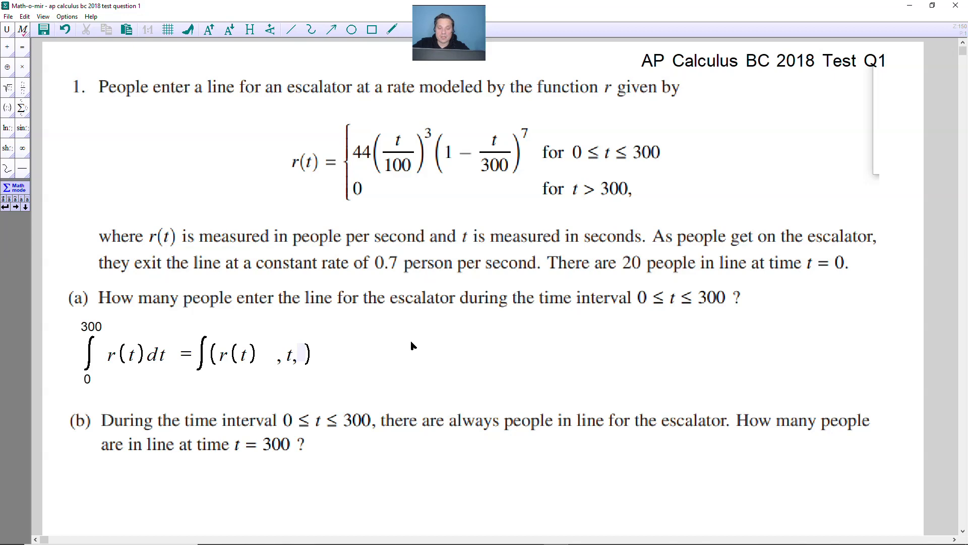
pyautogui.write('0, ')
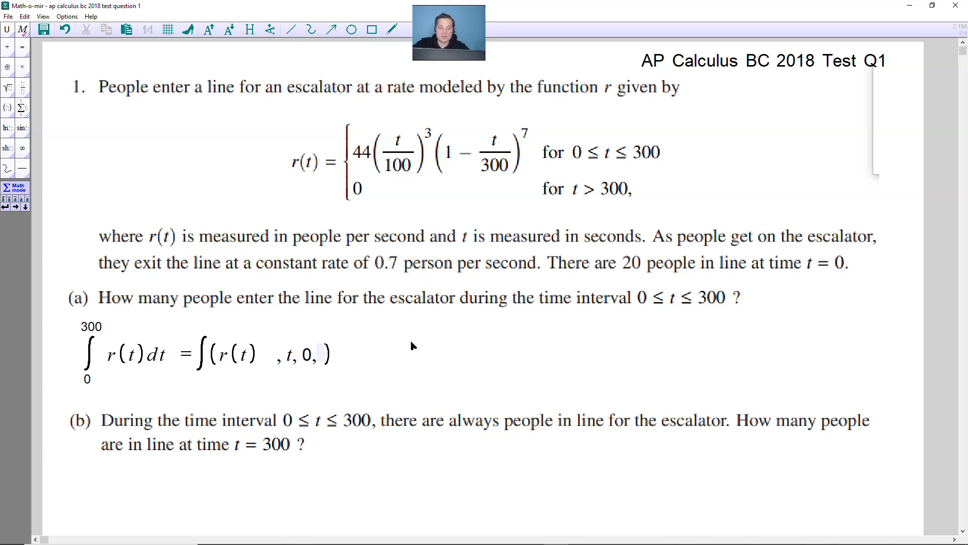
pyautogui.write('300)=')
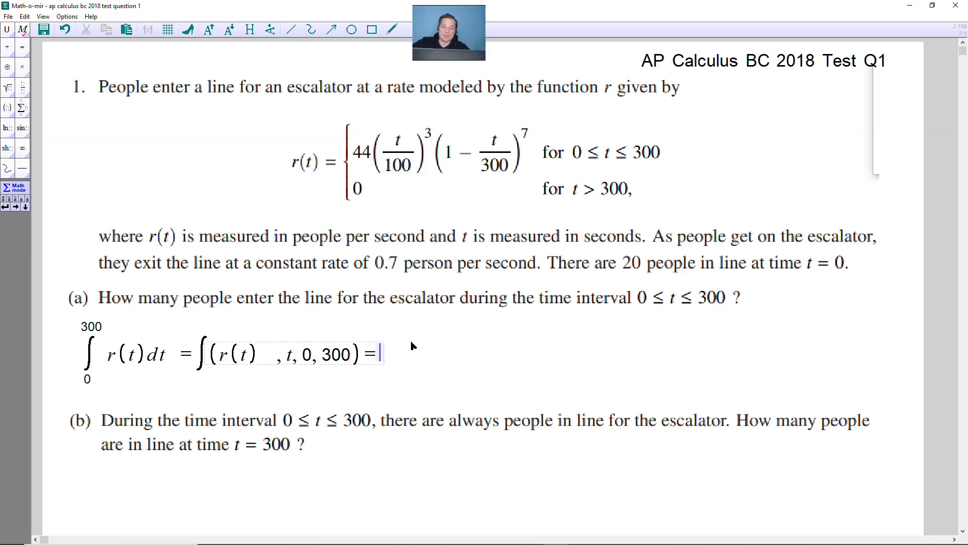
# Finish the part (a) line with an implication arrow and the answer 270
pyautogui.write('>')
pyautogui.press('space')
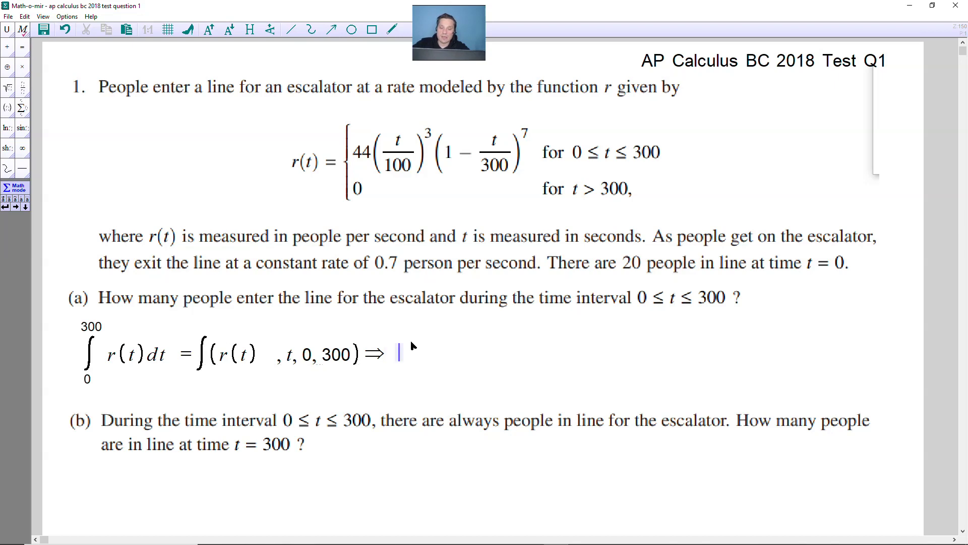
pyautogui.write('270')
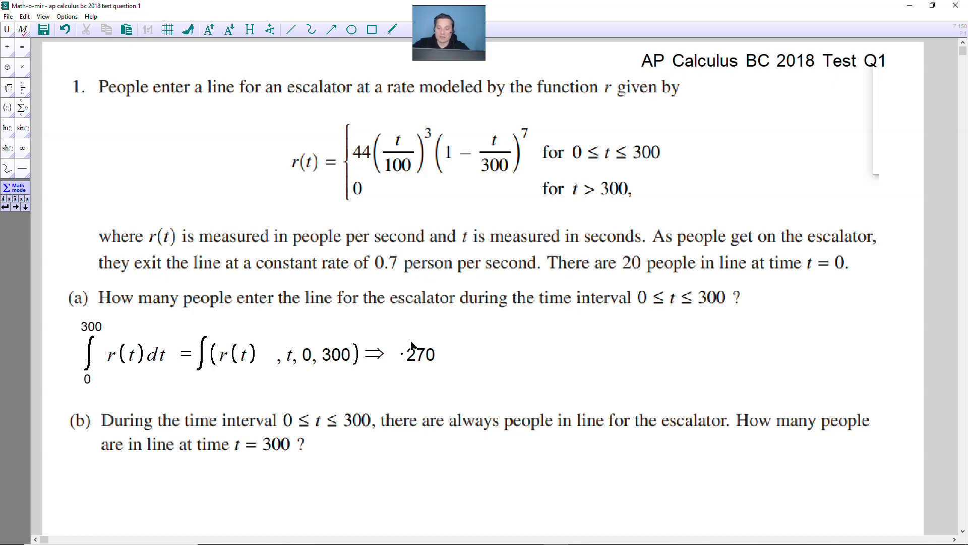
# Start the part (b) answer with "20 +" followed by a copy of the part (a) integral of r(t) dt
pyautogui.scroll(-5, 90, 331)
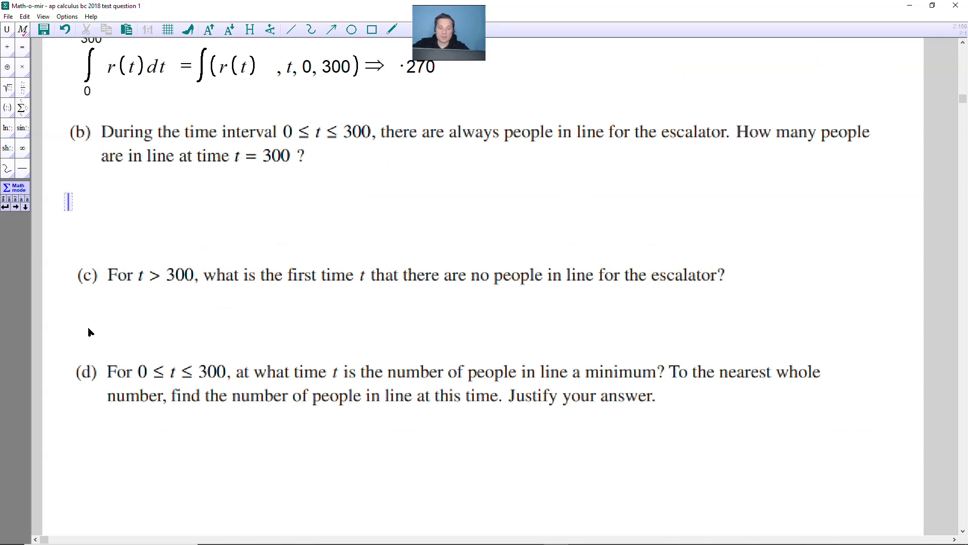
pyautogui.write('20 +')
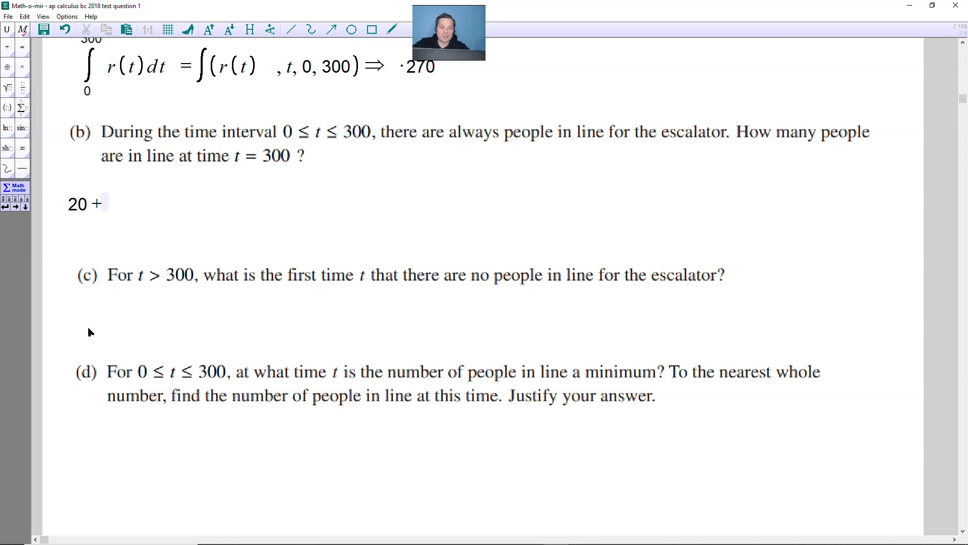
pyautogui.click(92, 78)
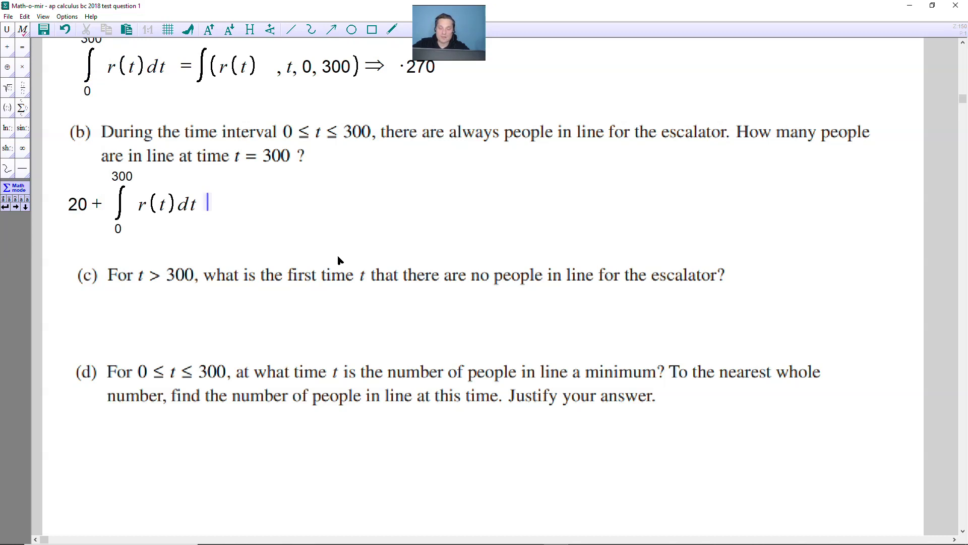
# Subtract the integral of 0.7 dt from 0 to 300 in the part (b) expression and begin its evaluation with "= 20 +"
pyautogui.write('-')
pyautogui.write('\\int')
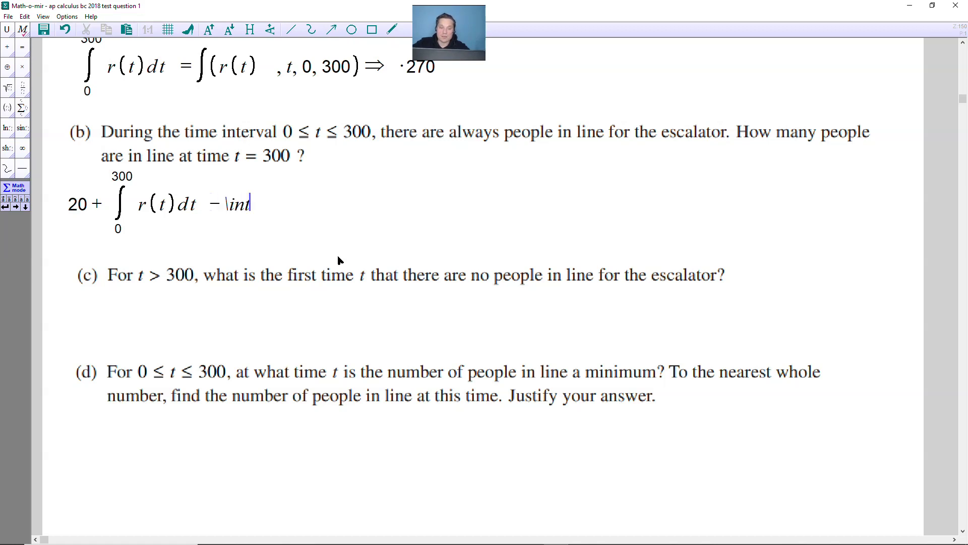
pyautogui.press('Down')
pyautogui.write('0')
pyautogui.press('Up')
pyautogui.press('Up')
pyautogui.write('300')
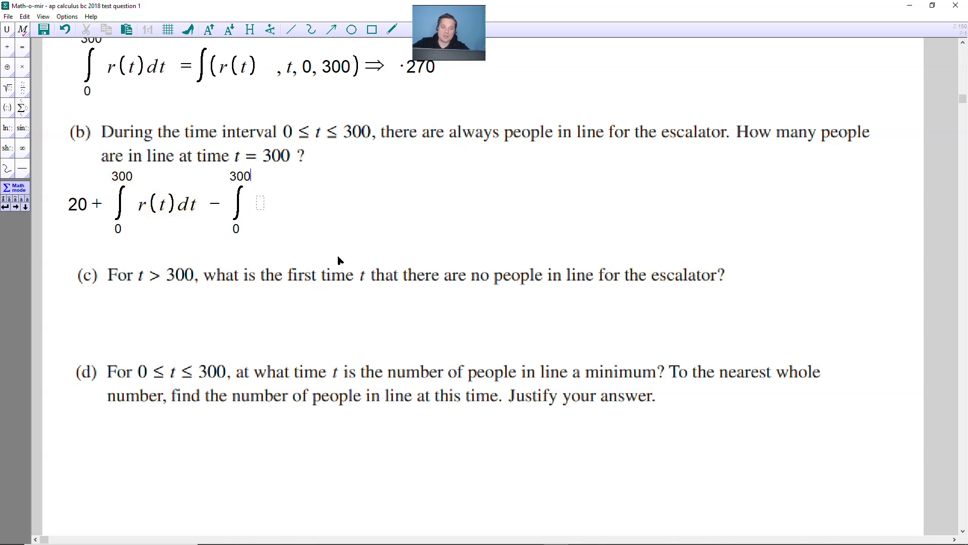
pyautogui.press('Down')
pyautogui.write('0.7 dt = 20+')
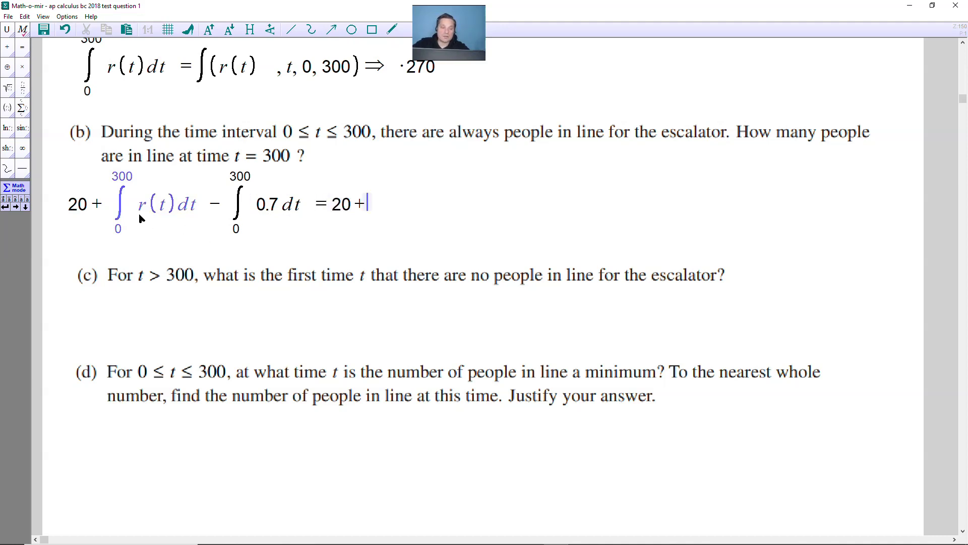
# Complete the part (b) evaluation with "270 + 300·0.7 = 80 people"
pyautogui.write('270+')
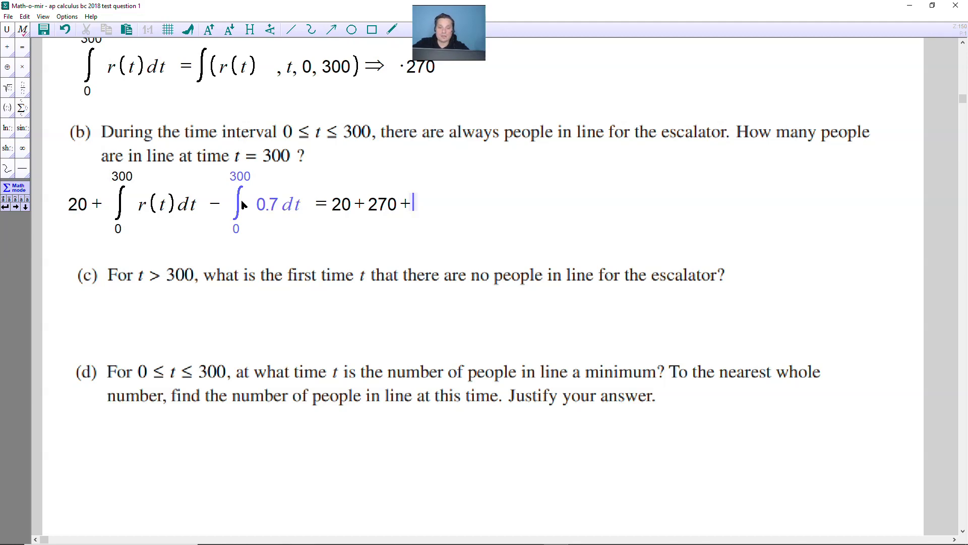
pyautogui.write('300*0.7=80')
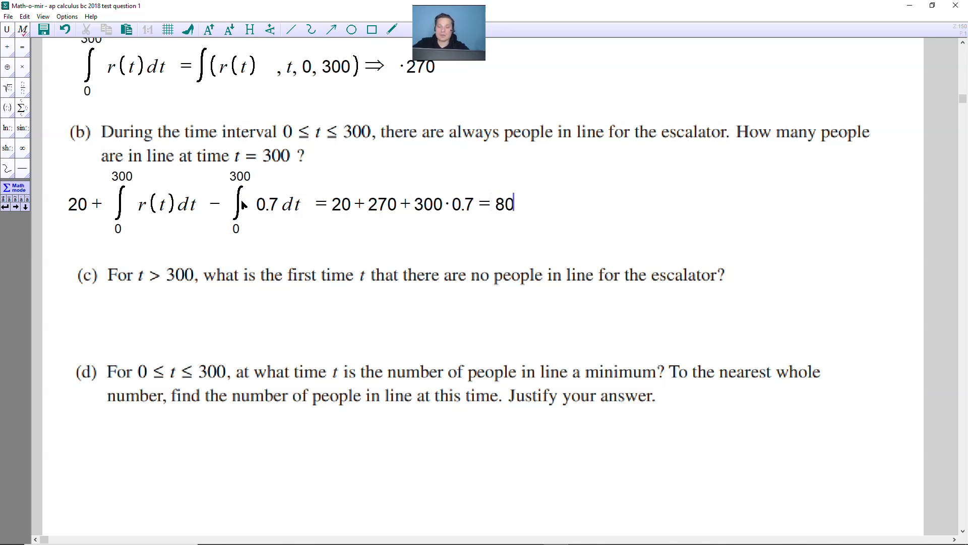
pyautogui.press('space')
pyautogui.write('people')
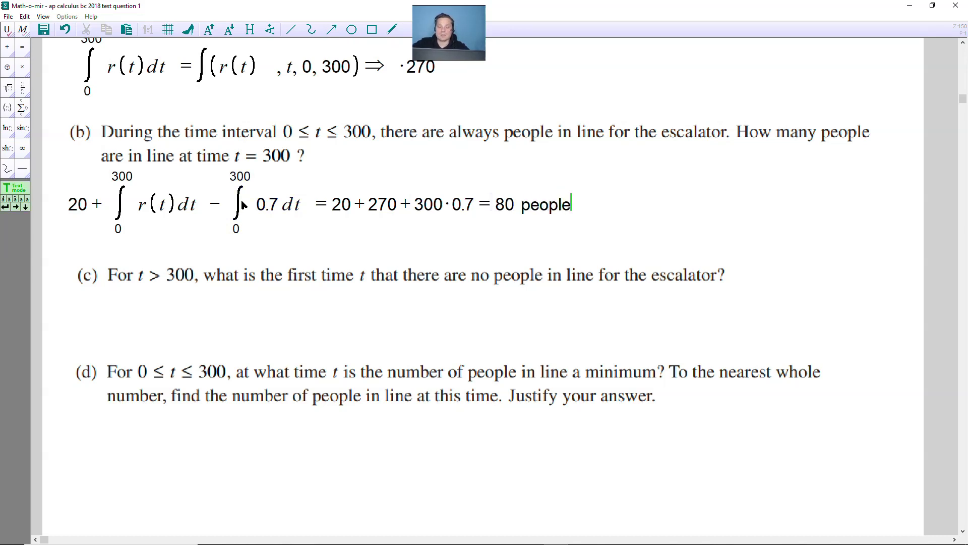
# Write the equation 80 − 0.7·t = 0 under part (c)
pyautogui.scroll(-3, 202, 221)
pyautogui.press('Return')
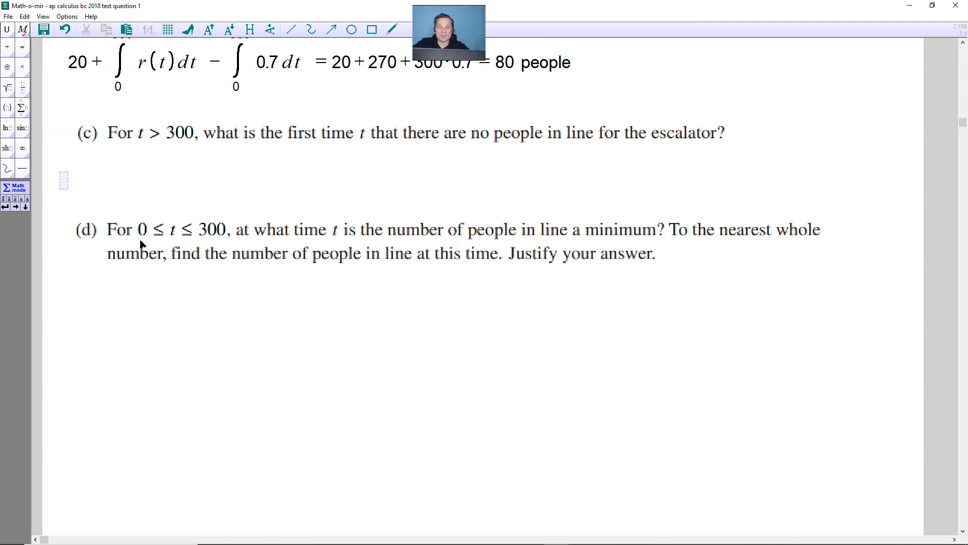
pyautogui.write('80')
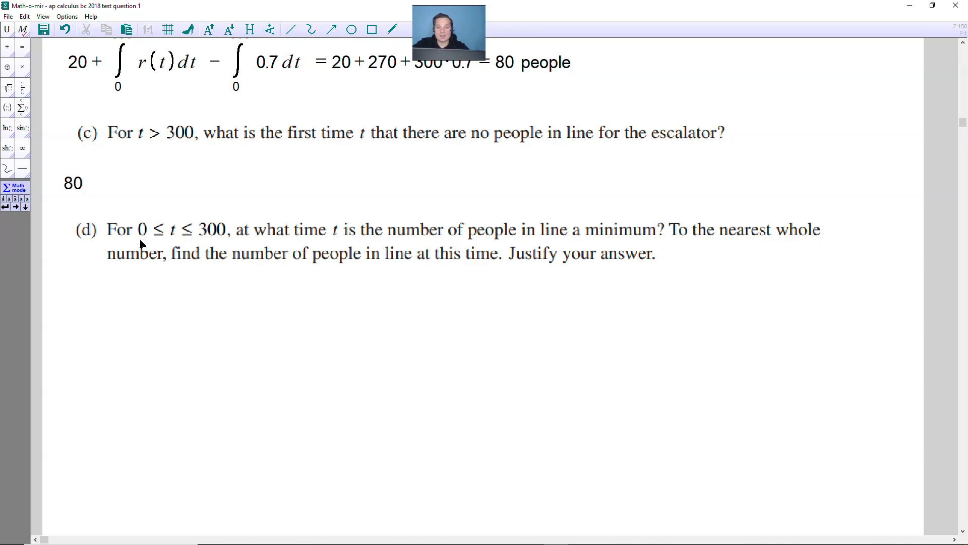
pyautogui.write('-')
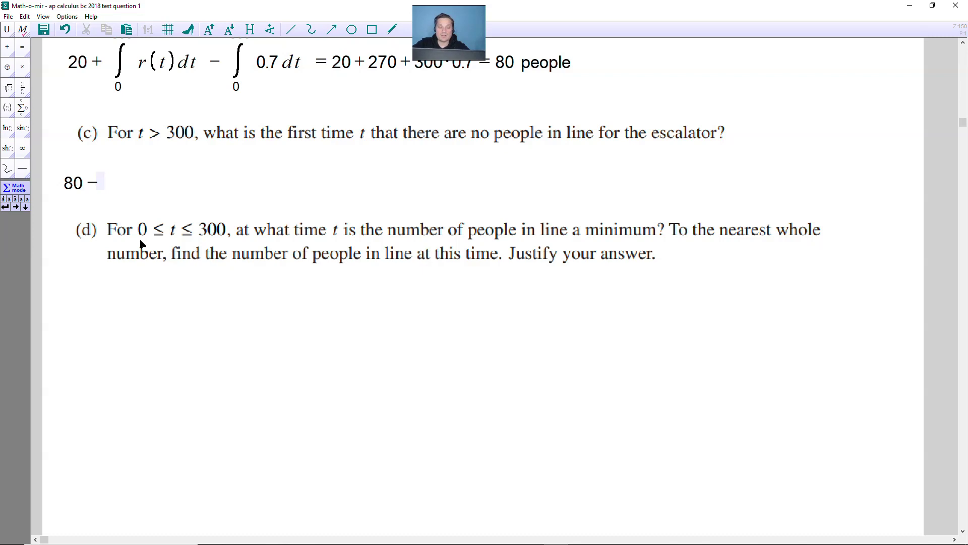
pyautogui.write('0.7')
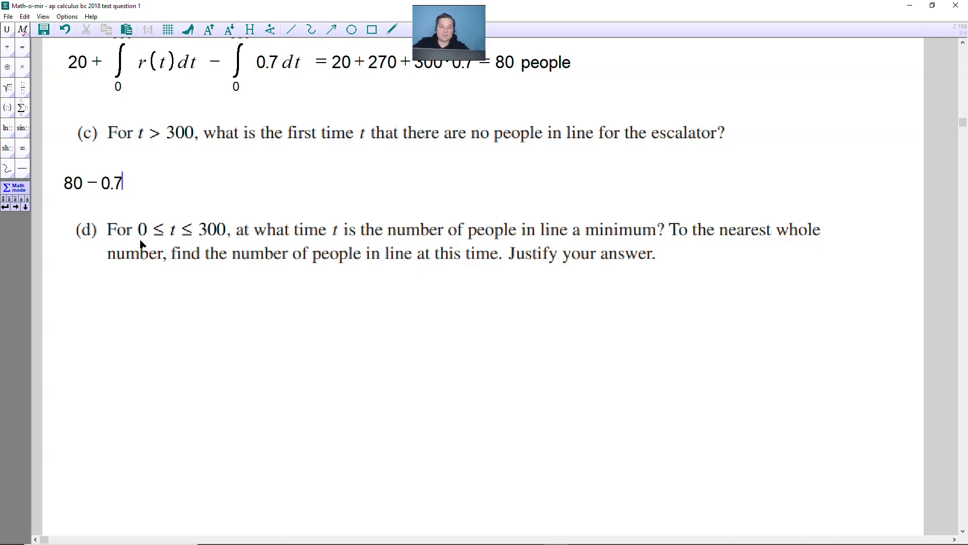
pyautogui.write('*t=0')
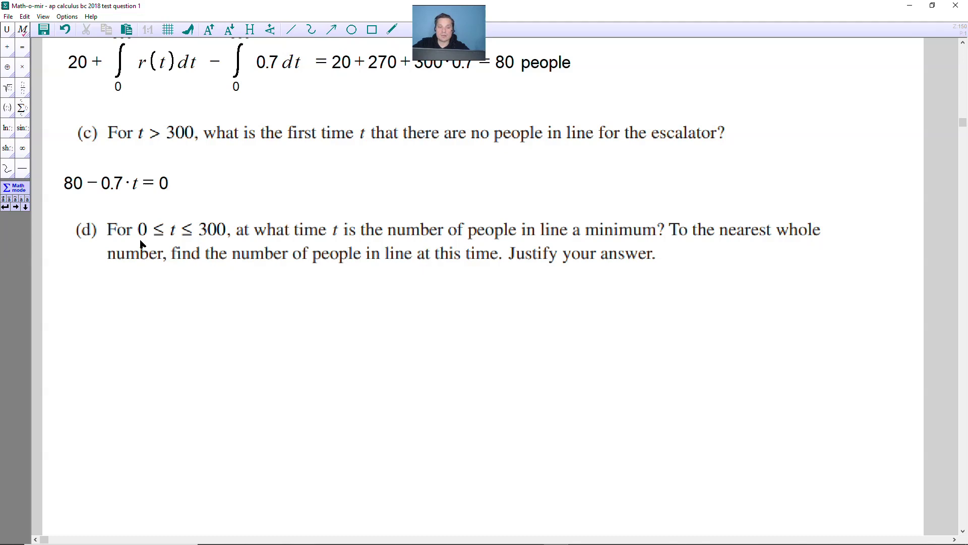
# Add the part (c) solution "⇒ t = 114 seconds, 300+114=414 seconds" after the equation
pyautogui.write('=>t')
pyautogui.write('=')
pyautogui.write('114 secon')
pyautogui.write('ds, ')
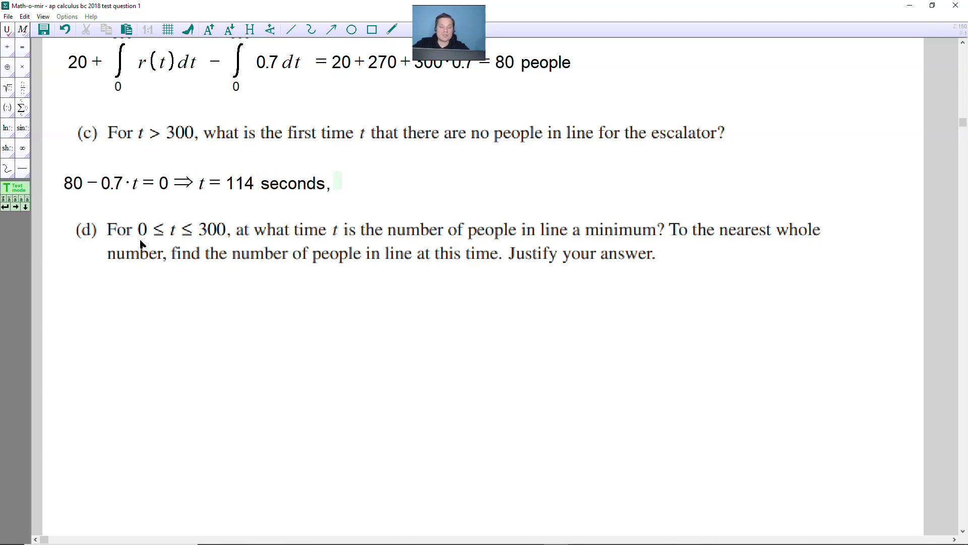
pyautogui.write('300+114=414 seconds')
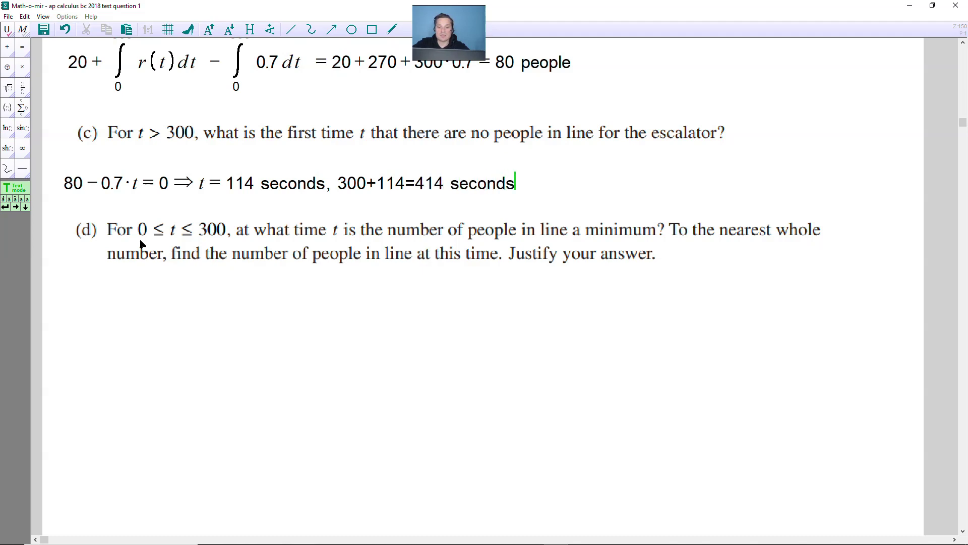
# Begin the part (d) solution with "p(t) = 20 +" followed by an integral whose lower limit is 0
pyautogui.press('Return')
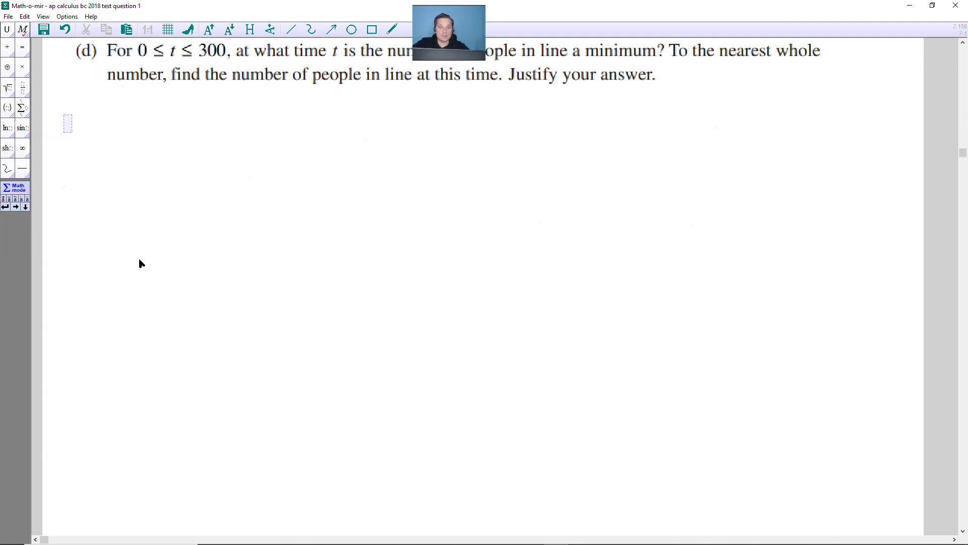
pyautogui.moveTo(473, 40); pyautogui.dragTo(878, 65)
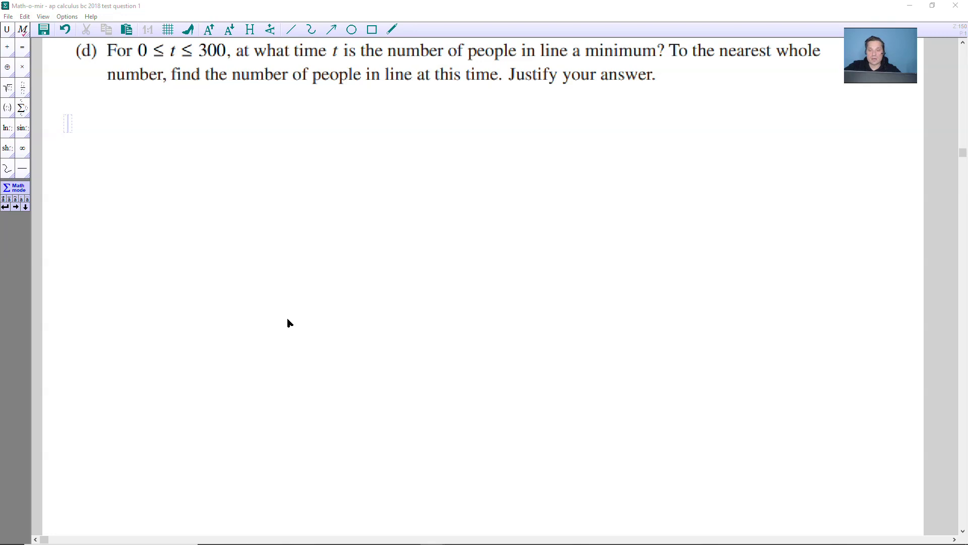
pyautogui.click(71, 133)
pyautogui.write('P(t)=20+\\')
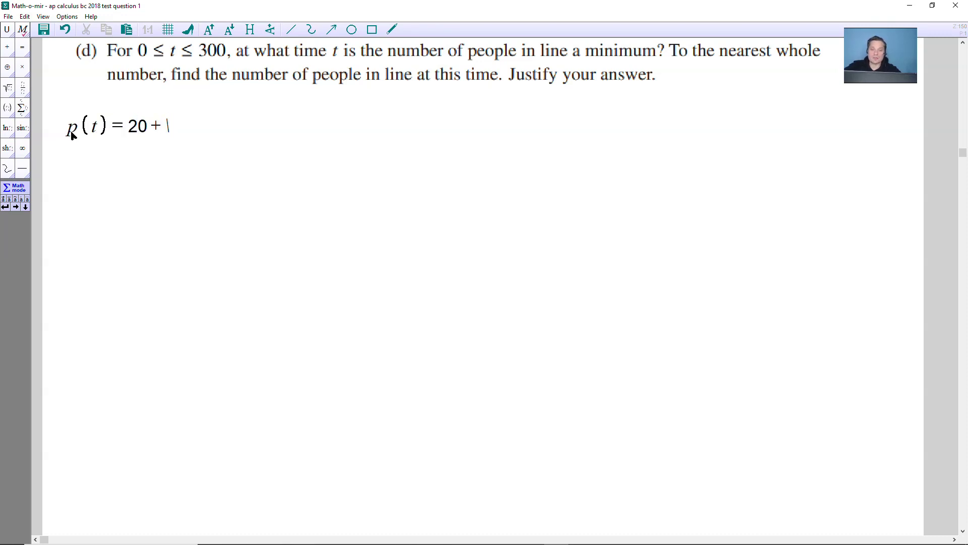
pyautogui.hotkey('alt', 'i')
pyautogui.press('Down')
pyautogui.write('9')
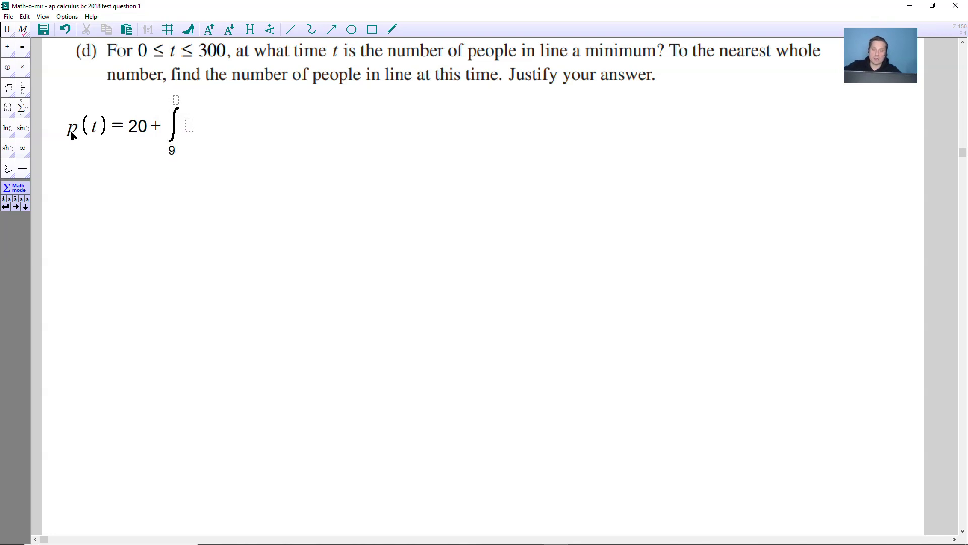
pyautogui.press('BackSpace')
pyautogui.write('0')
pyautogui.press('Up')
pyautogui.press('Up')
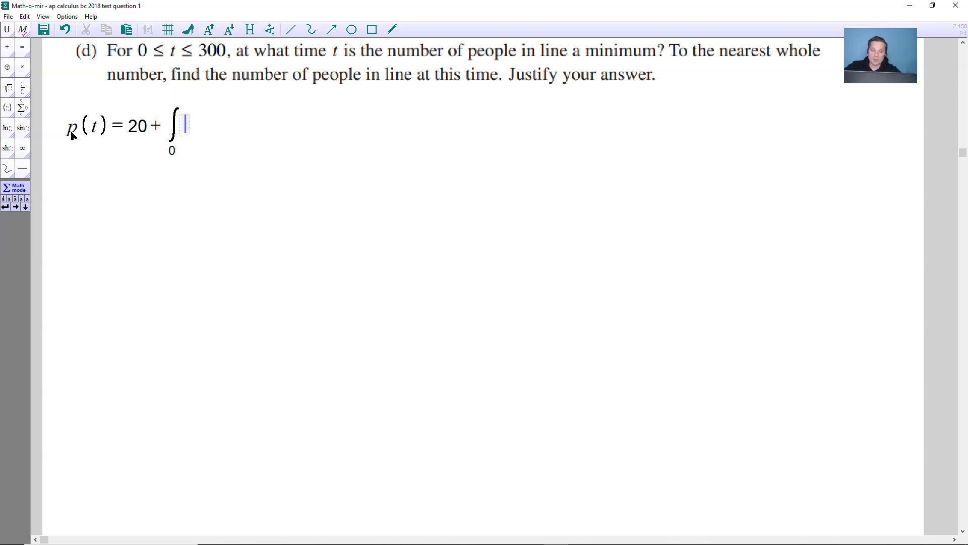
# Complete the p(t) integral with upper limit t and integrand (r(x) − 0.7) dx
pyautogui.write('t')
pyautogui.press('Down')
pyautogui.write('(')
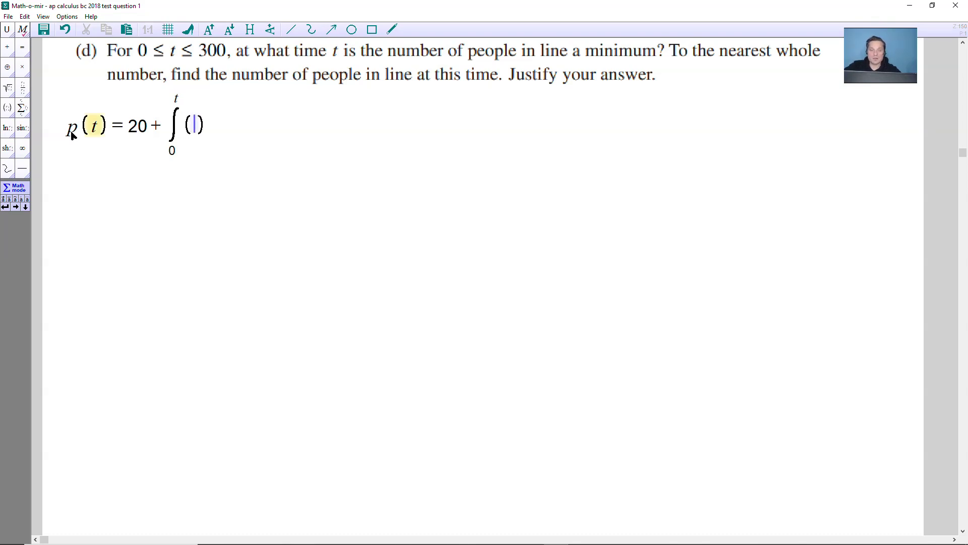
pyautogui.write('r(x')
pyautogui.write(')')
pyautogui.write('-0.7')
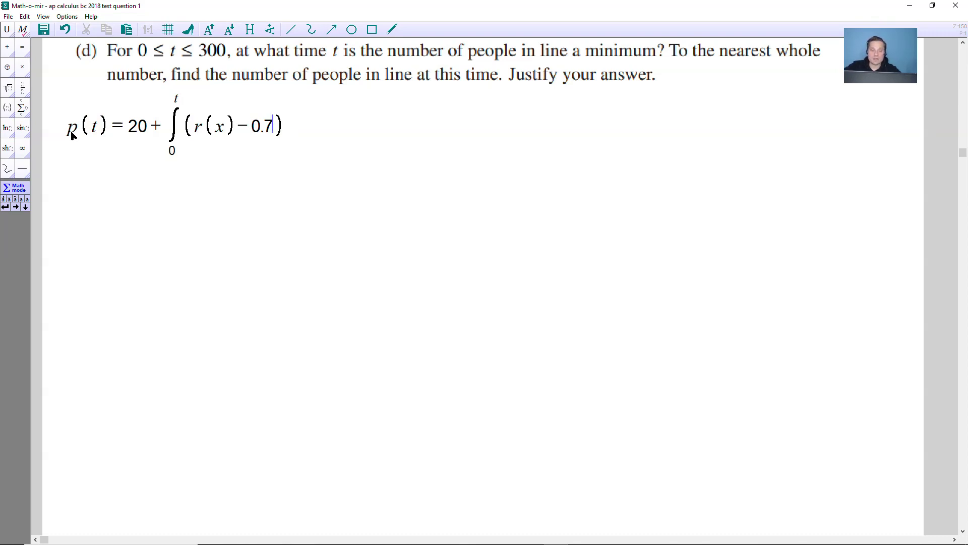
pyautogui.write('dx')
pyautogui.press('Return')
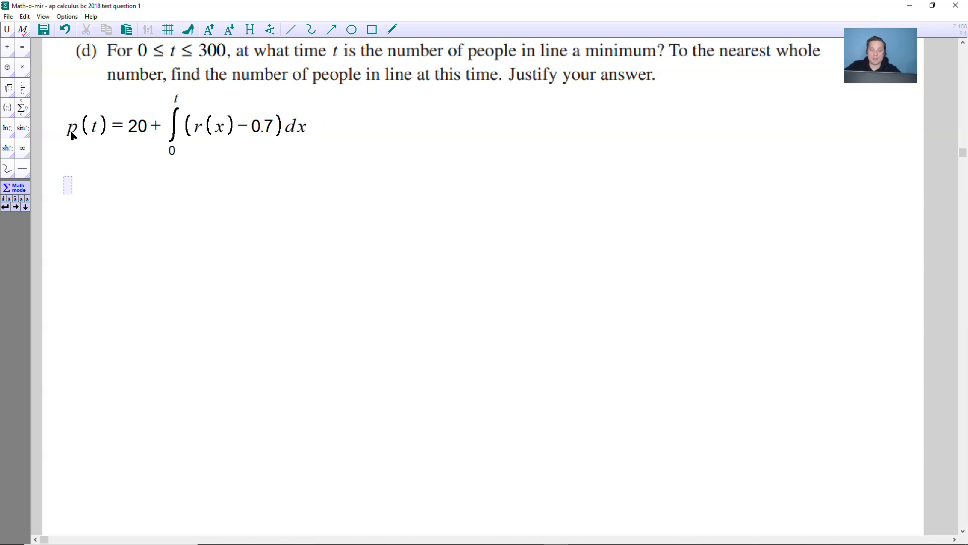
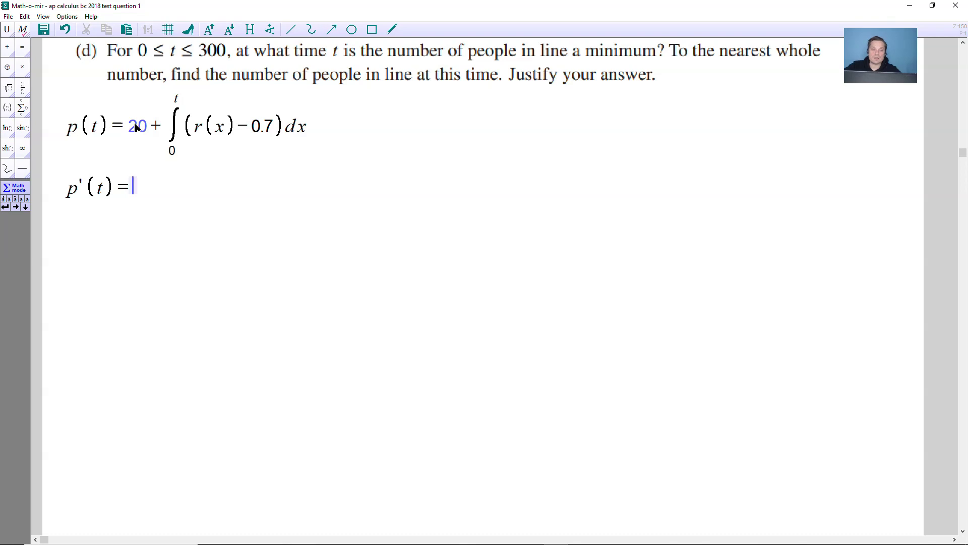
# Set p'(t) equal to 0 + d/dt of the integral from 0 to t of (r(x) − 0.7) dx, reusing the integral above
pyautogui.write('0 +')
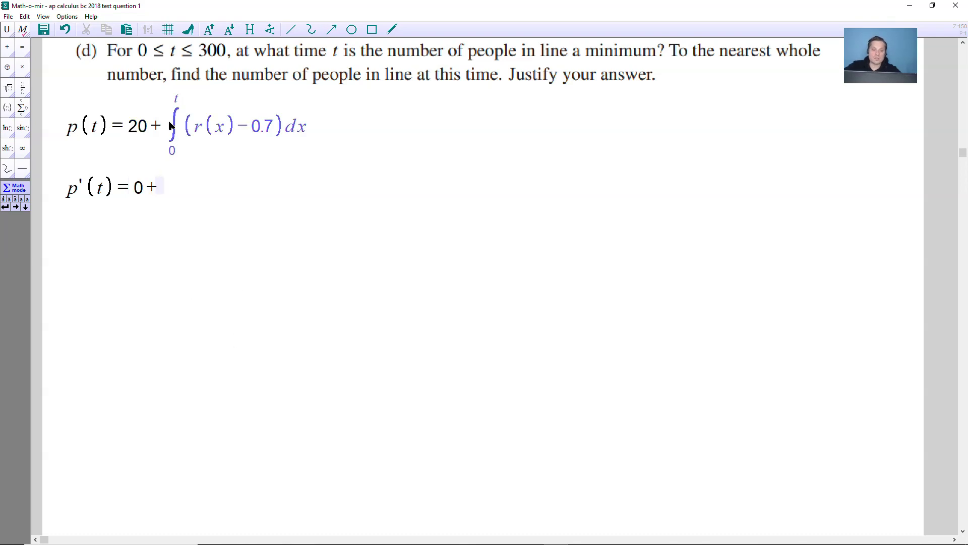
pyautogui.write(' d/d')
pyautogui.press('Down')
pyautogui.write('dt')
pyautogui.press('Right')
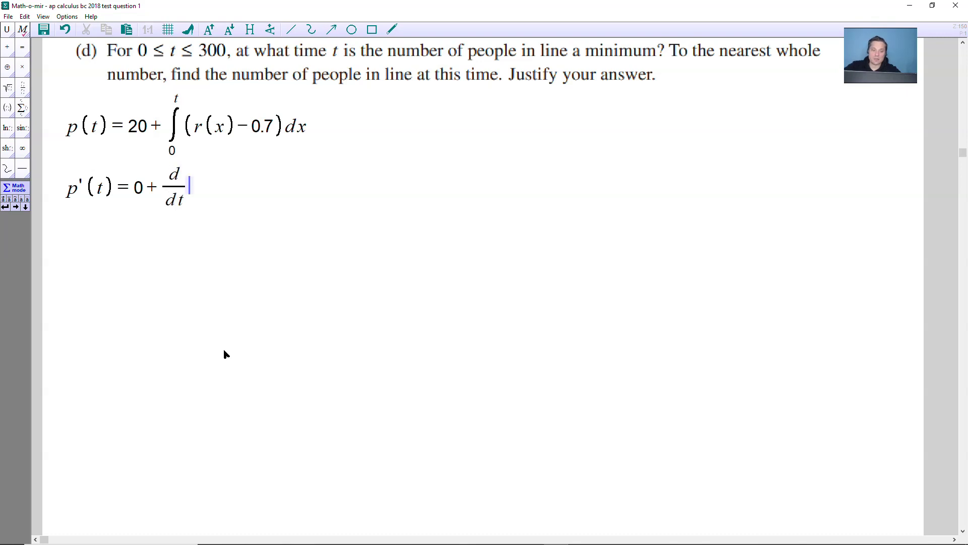
pyautogui.click(175, 123)
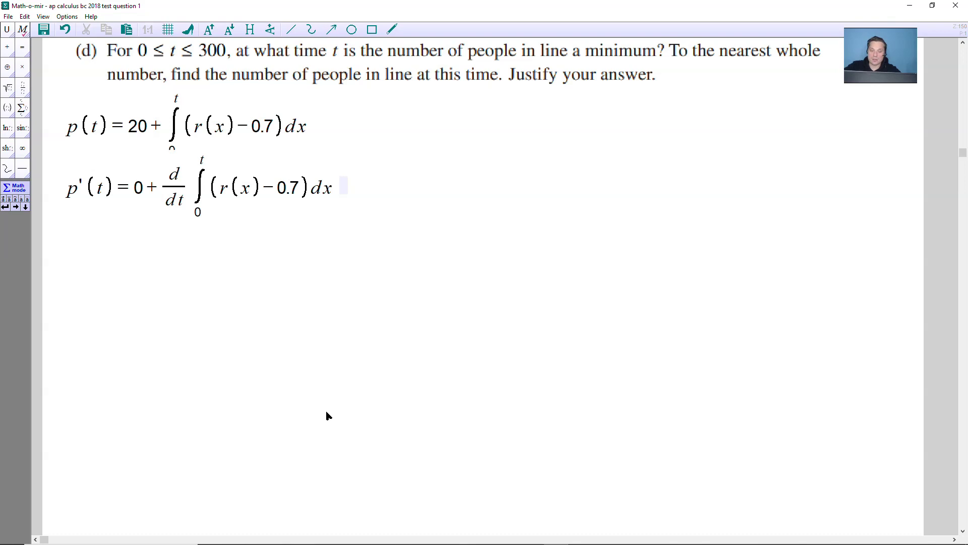
# Finish the p'(t) line with the simplified result "= r(t) − 0.7"
pyautogui.write('=')
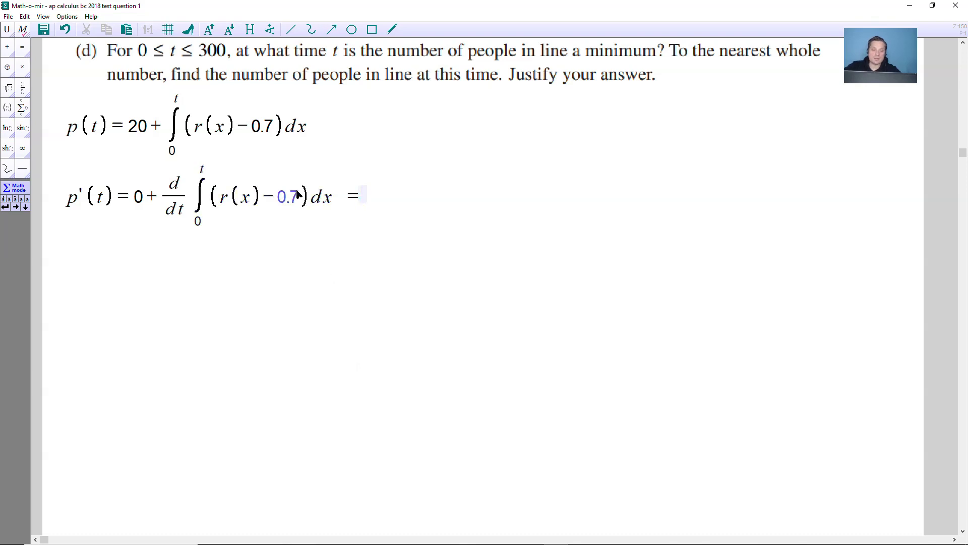
pyautogui.write('r(t)-0.7')
pyautogui.press('Return')
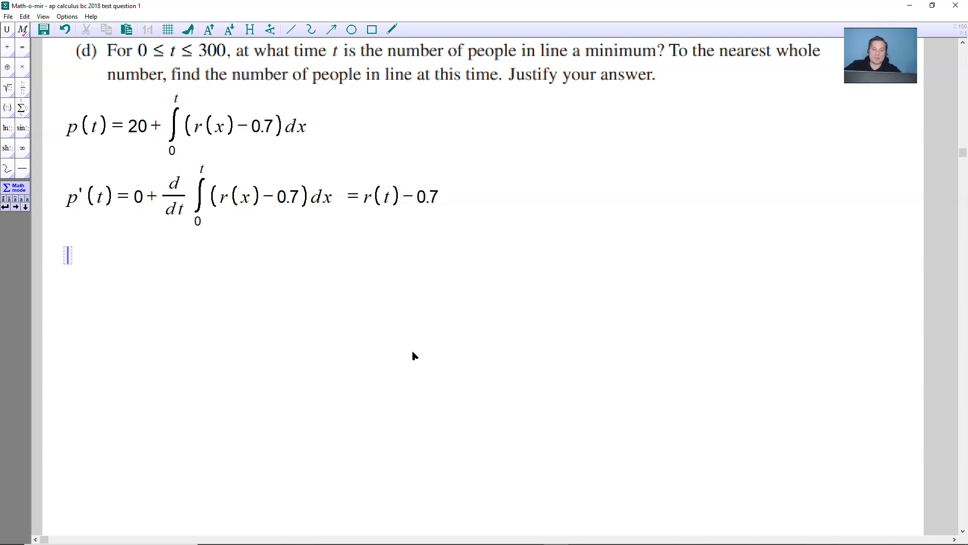
# Write "solve(r(t) − 0.7 = 0, t) ⇒ 33.01, 166.57" below the derivative
pyautogui.write('r')
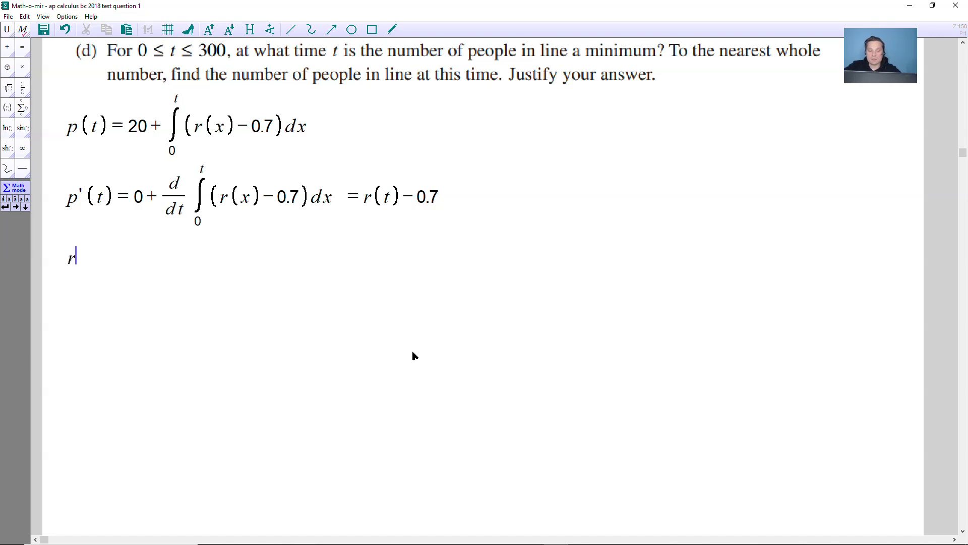
pyautogui.press('BackSpace')
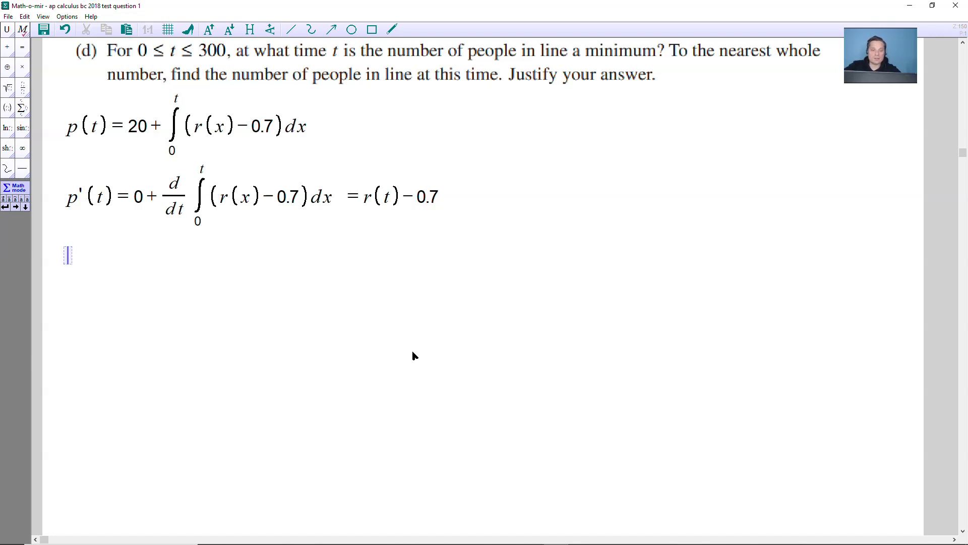
pyautogui.write('so')
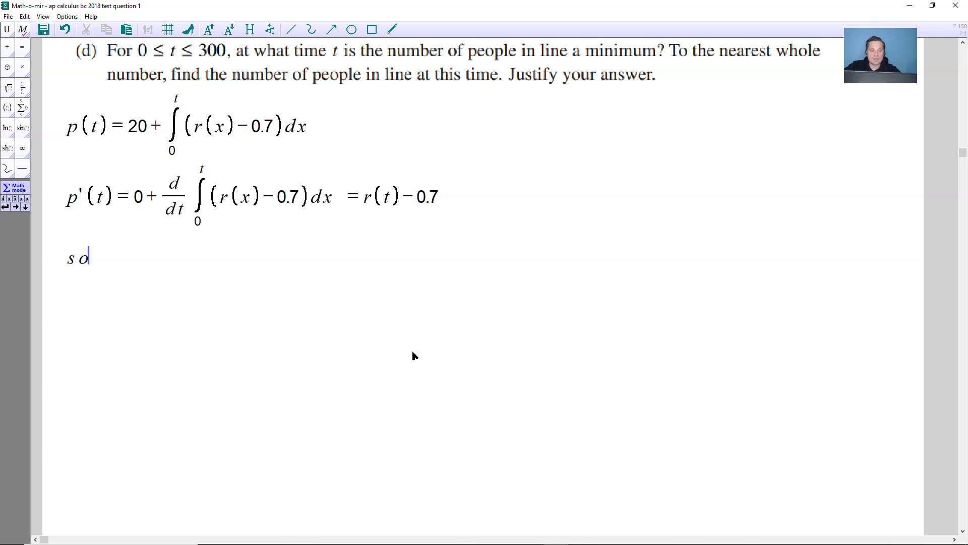
pyautogui.write('lve(r(t)-0.7')
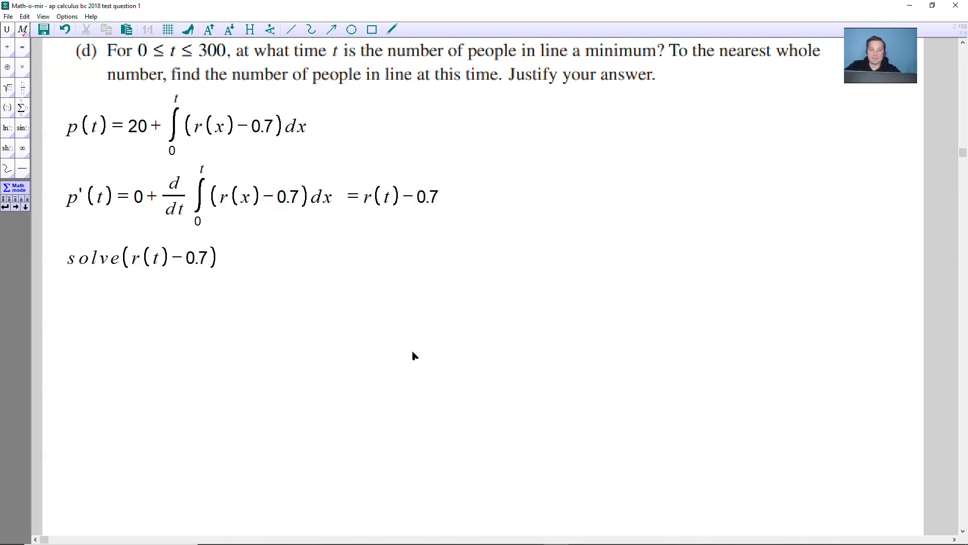
pyautogui.write('=0')
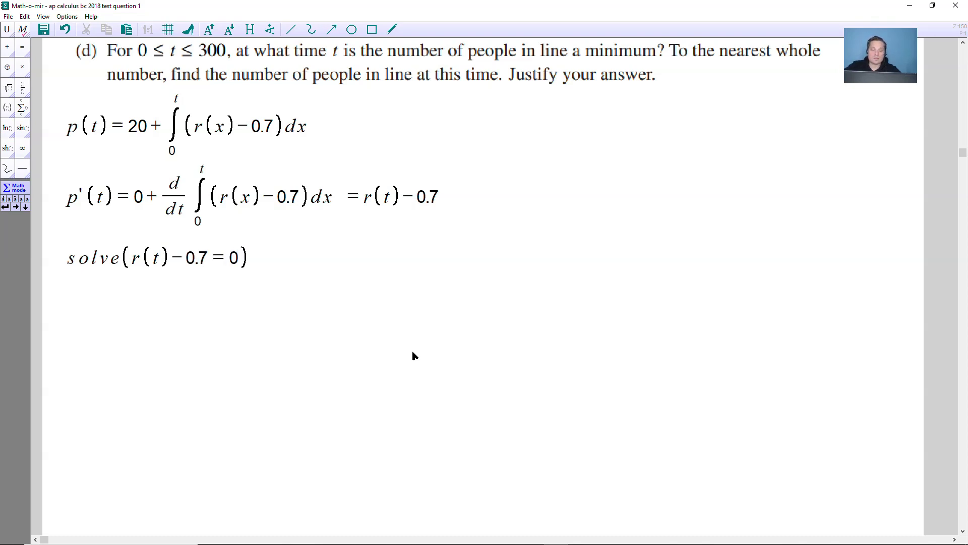
pyautogui.write(',')
pyautogui.write('t')
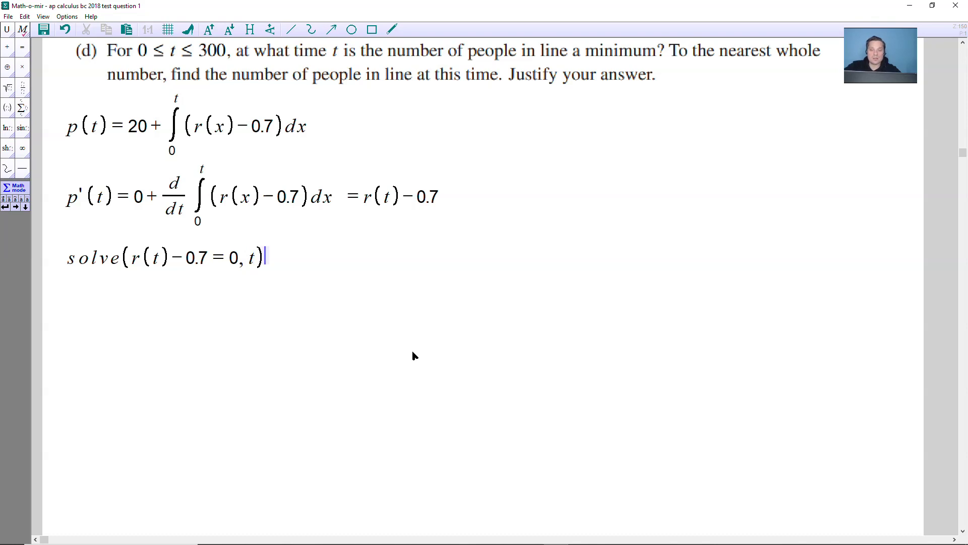
pyautogui.write('=>')
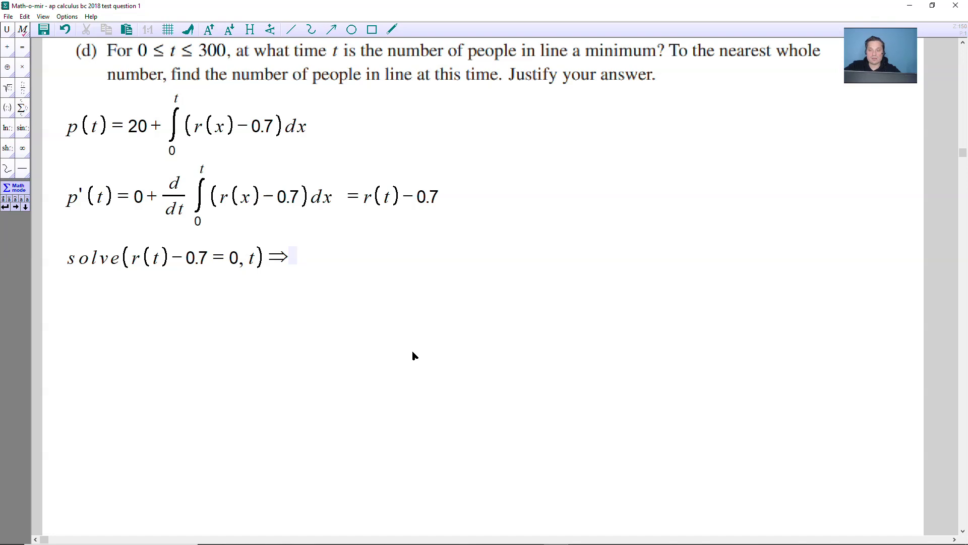
pyautogui.write('33.01,16')
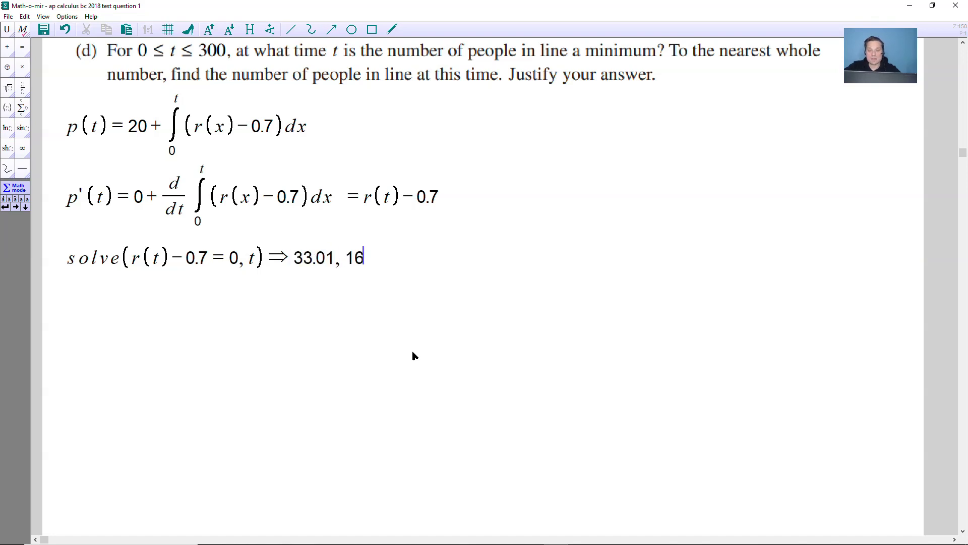
pyautogui.write('6.57')
pyautogui.press('Return')
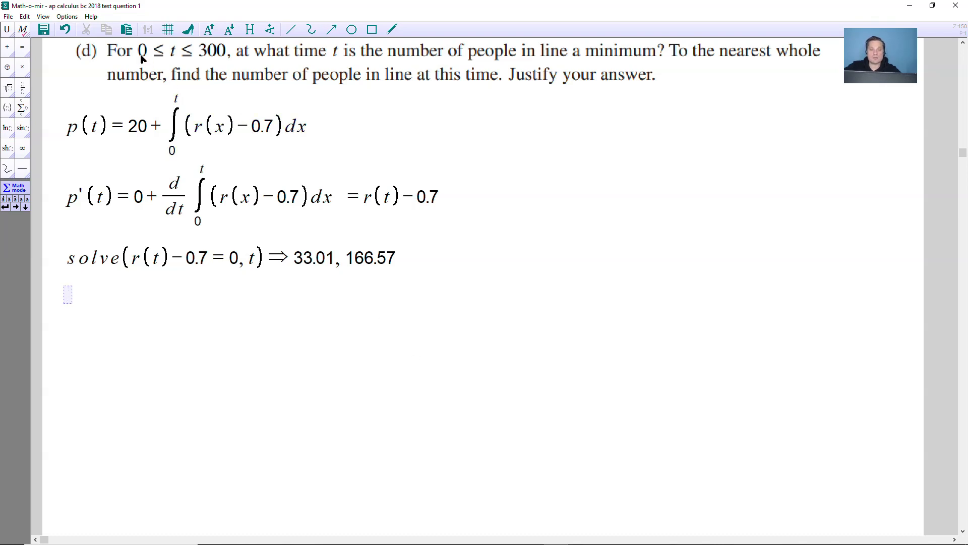
# List the endpoint values "p(0) = 20 people" and "p(300) = 80 people" on separate lines
pyautogui.write('p(0)=')
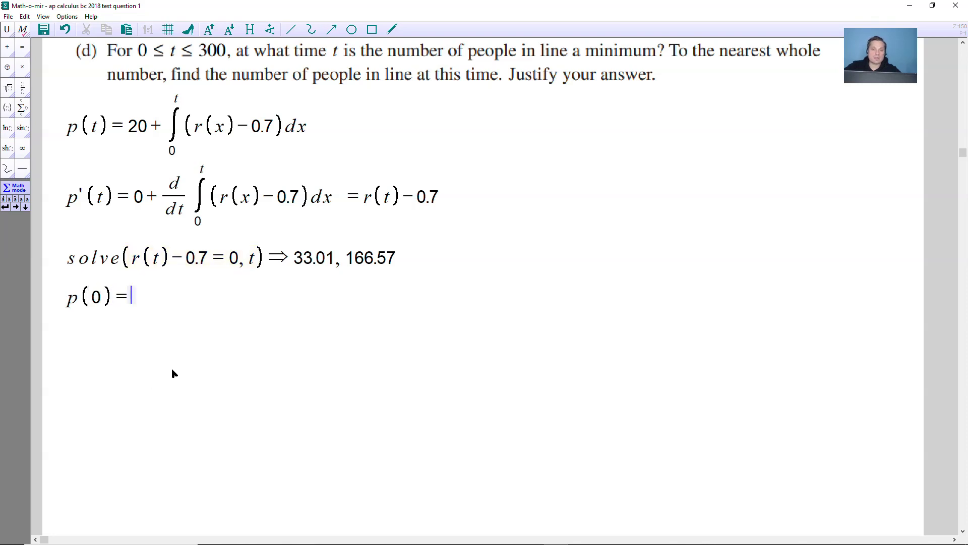
pyautogui.write('20')
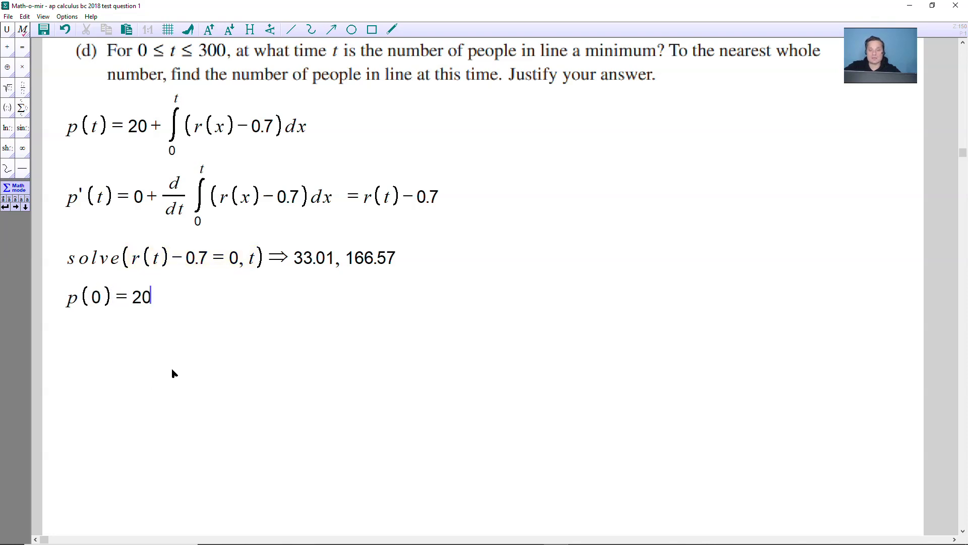
pyautogui.press('Return')
pyautogui.write('p(300')
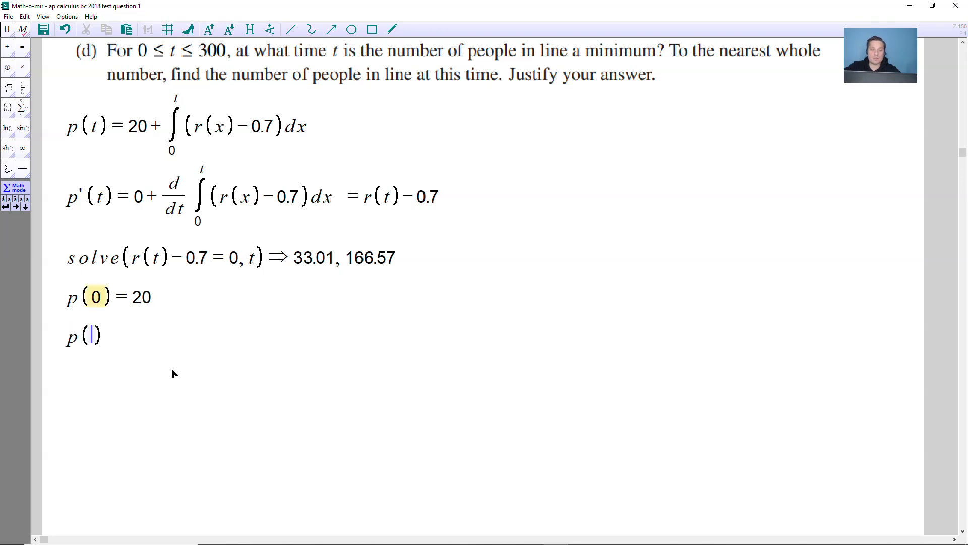
pyautogui.write(')')
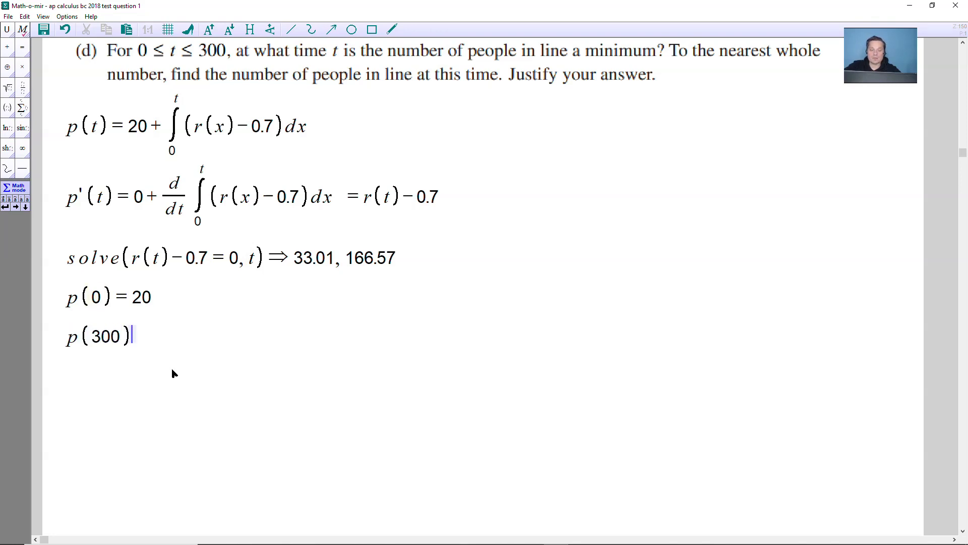
pyautogui.write('=80people')
pyautogui.click(156, 296)
pyautogui.write('people')
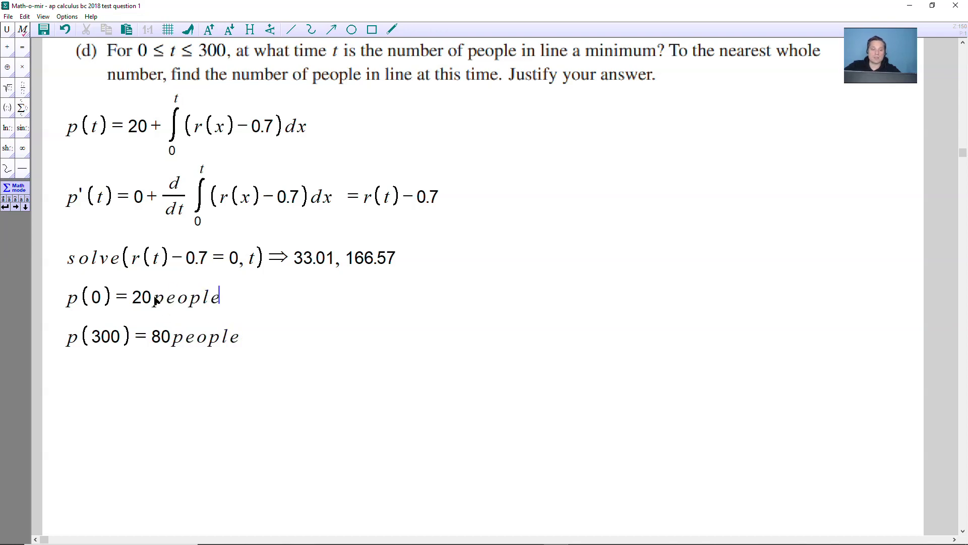
# Write "p(33.01) =" on a new line and append a copy of the right-hand side of p(t)
pyautogui.click(65, 377)
pyautogui.write('p(33.01')
pyautogui.press('Right')
pyautogui.write('=')
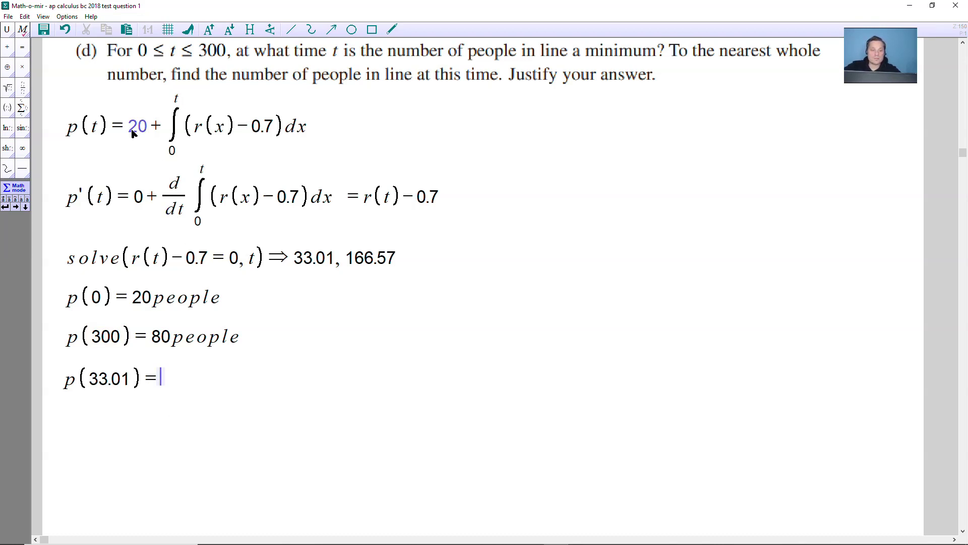
pyautogui.moveTo(126, 125); pyautogui.dragTo(232, 135)
pyautogui.hotkey('ctrl', 'c')
pyautogui.hotkey('ctrl', 'v')
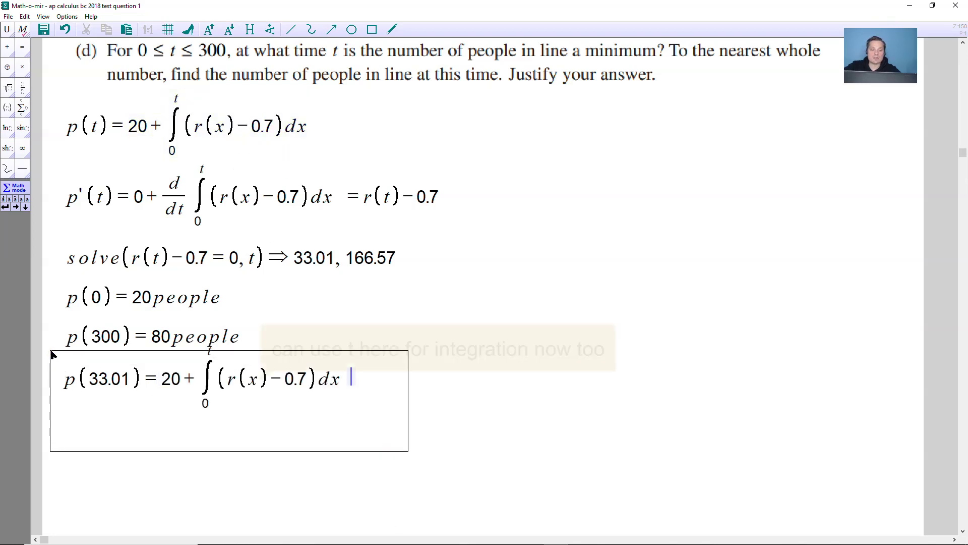
# Change the p(33.01) integral's upper limit to 33.01 and add the result "= 3.8 people"
pyautogui.click(210, 373)
pyautogui.press('BackSpace')
pyautogui.write('33.01')
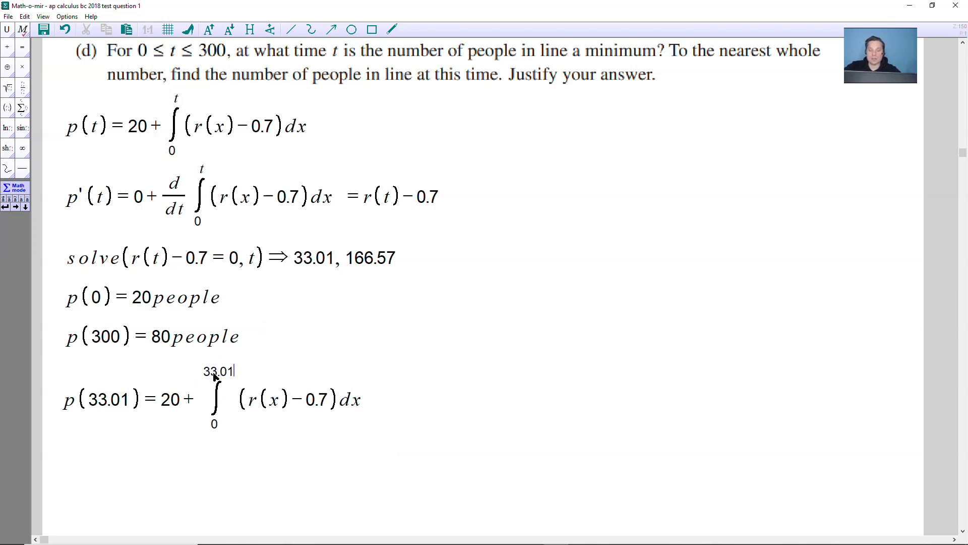
pyautogui.press('End')
pyautogui.write('=3')
pyautogui.write('.8people')
pyautogui.press('Return')
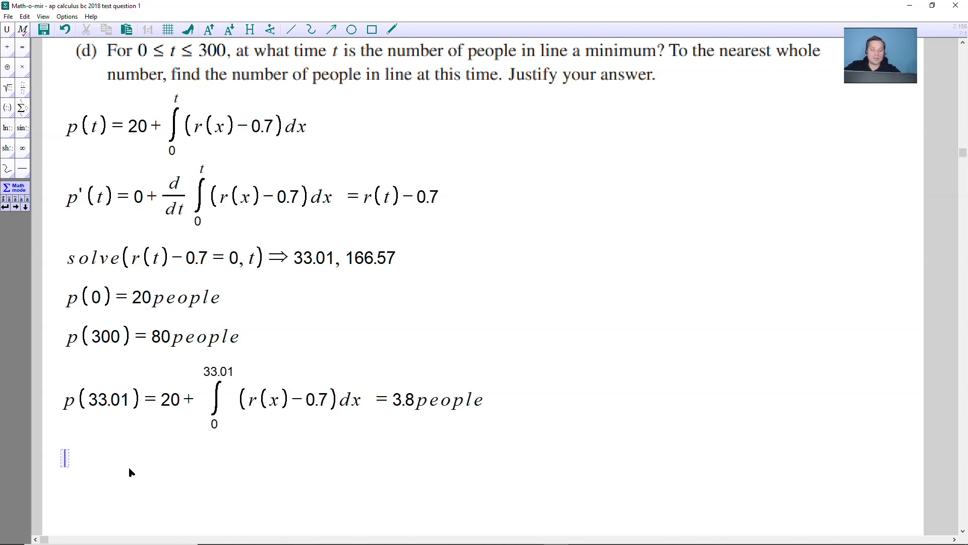
# Write "p(166.57) =" below the p(33.01) line and move it slightly lower
pyautogui.write('P')
pyautogui.press('BackSpace')
pyautogui.write('p(')
pyautogui.write('166.')
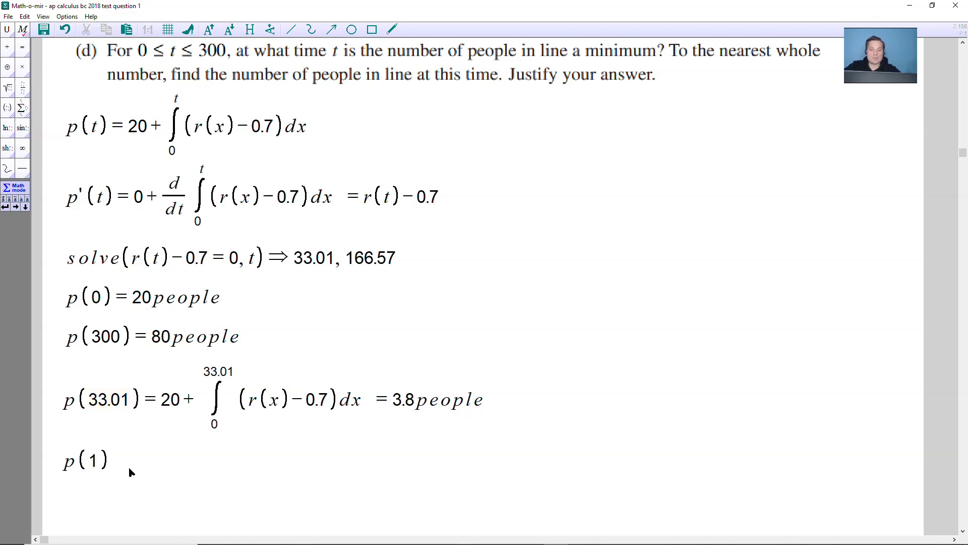
pyautogui.write('57')
pyautogui.press('Right')
pyautogui.write('=')
pyautogui.moveTo(189, 480); pyautogui.dragTo(22, 427)
pyautogui.moveTo(80, 459); pyautogui.dragTo(76, 475)
pyautogui.click(191, 485)
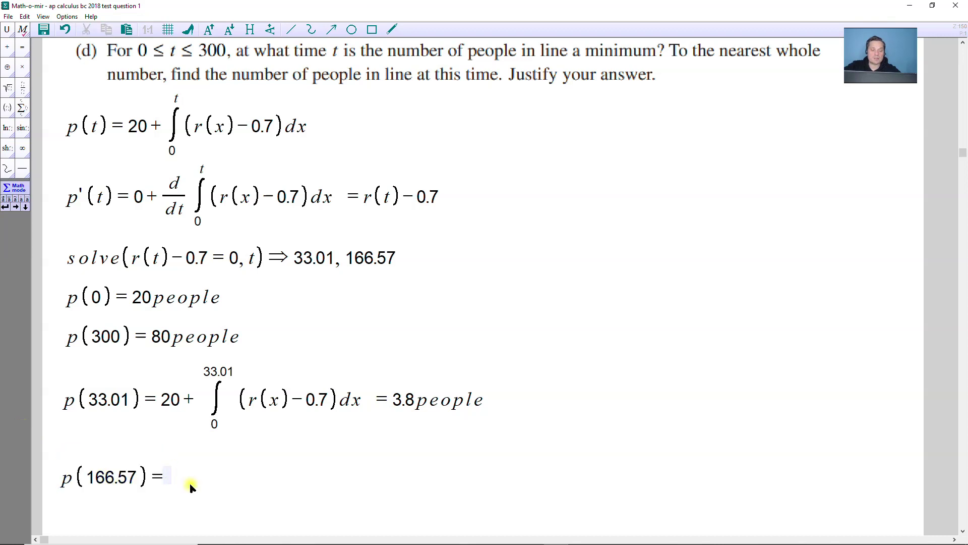
# Append a copy of the p(33.01) integral expression, including "20 +", to "p(166.57) =" and change its upper limit to 166.57
pyautogui.moveTo(161, 400); pyautogui.dragTo(320, 421)
pyautogui.press('Left')
pyautogui.press('Left')
pyautogui.press('Left')
pyautogui.press('Left')
pyautogui.press('Left')
pyautogui.press('Left')
pyautogui.press('Left')
pyautogui.press('Left')
pyautogui.press('Left')
pyautogui.press('Up')
pyautogui.press('End')
pyautogui.press('BackSpace')
pyautogui.press('BackSpace')
pyautogui.press('BackSpace')
pyautogui.press('BackSpace')
pyautogui.press('BackSpace')
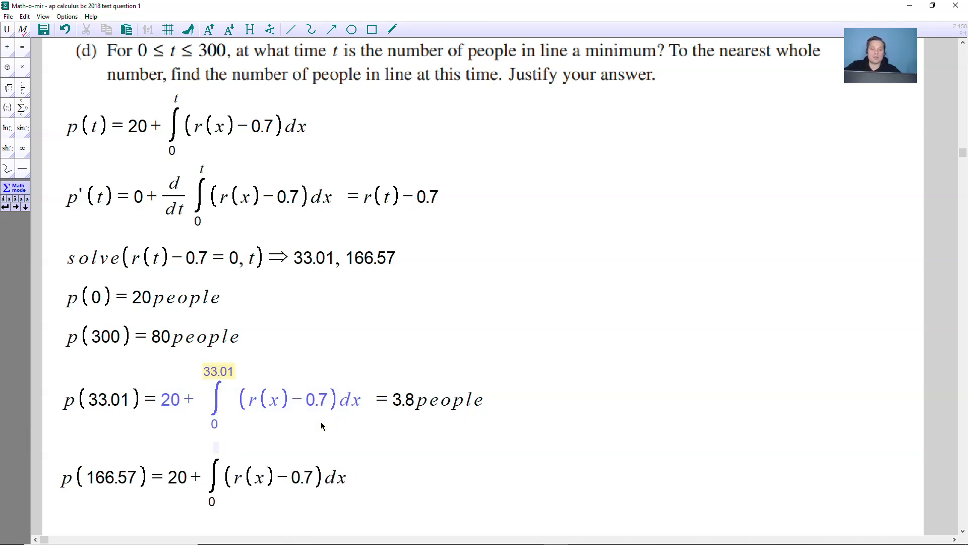
pyautogui.write('166.57')
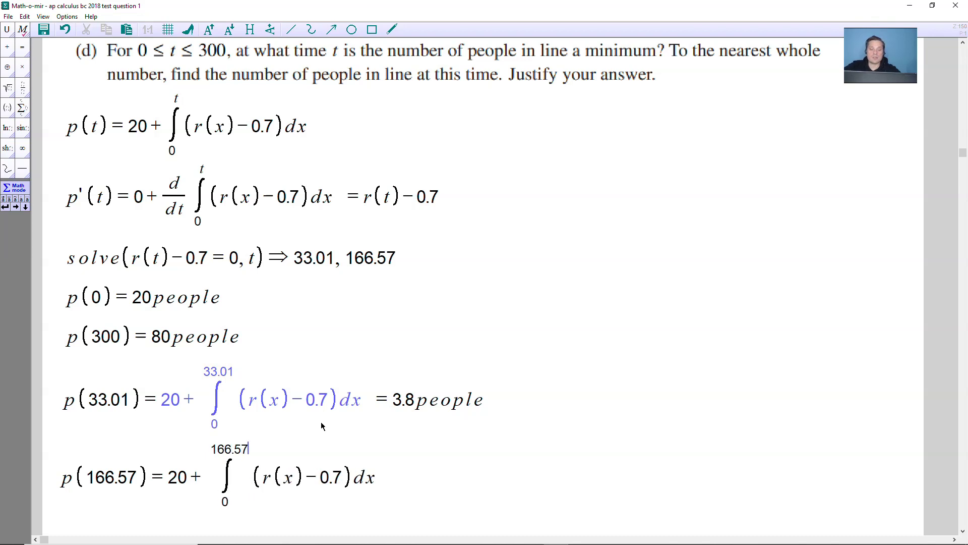
# Add the result "= 158.07" after the p(166.57) integral
pyautogui.click(384, 481)
pyautogui.write('= ')
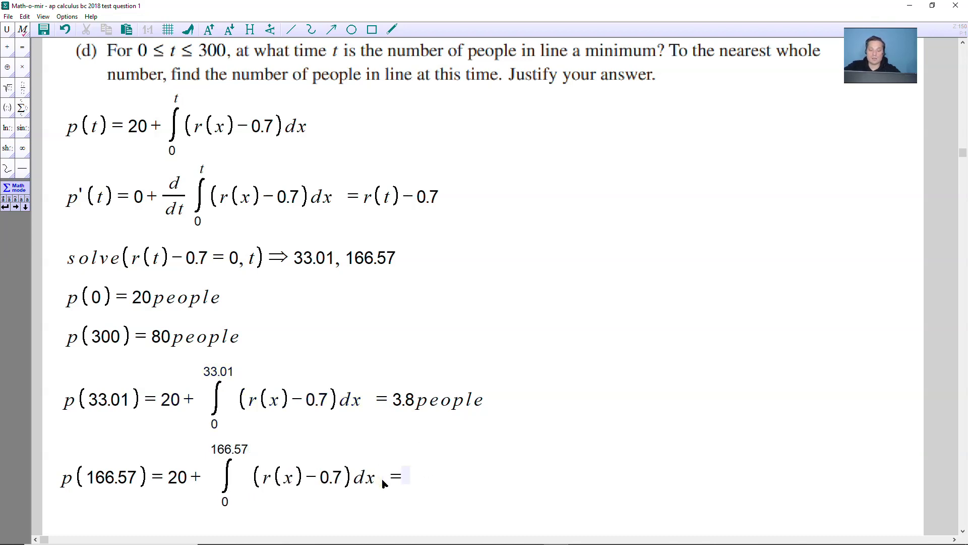
pyautogui.write('1')
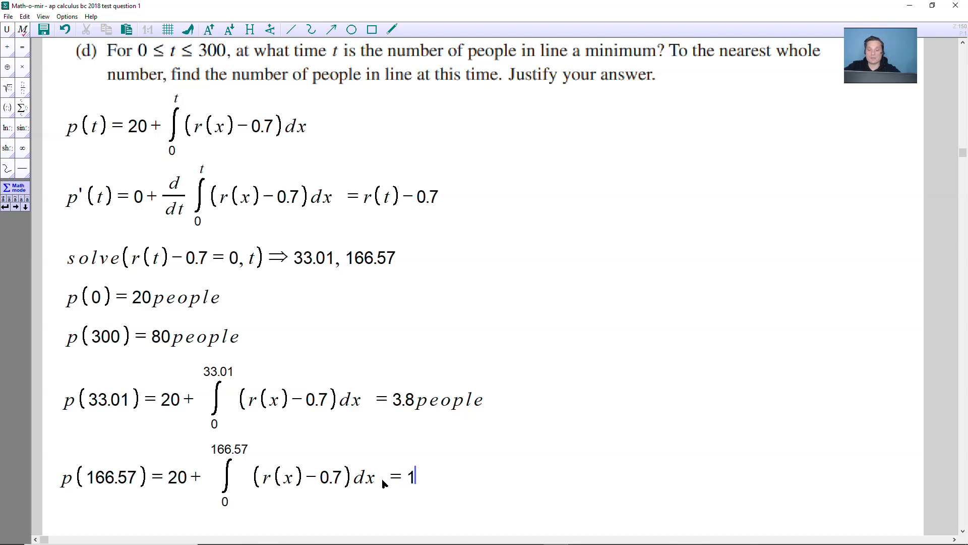
pyautogui.write('58.07')
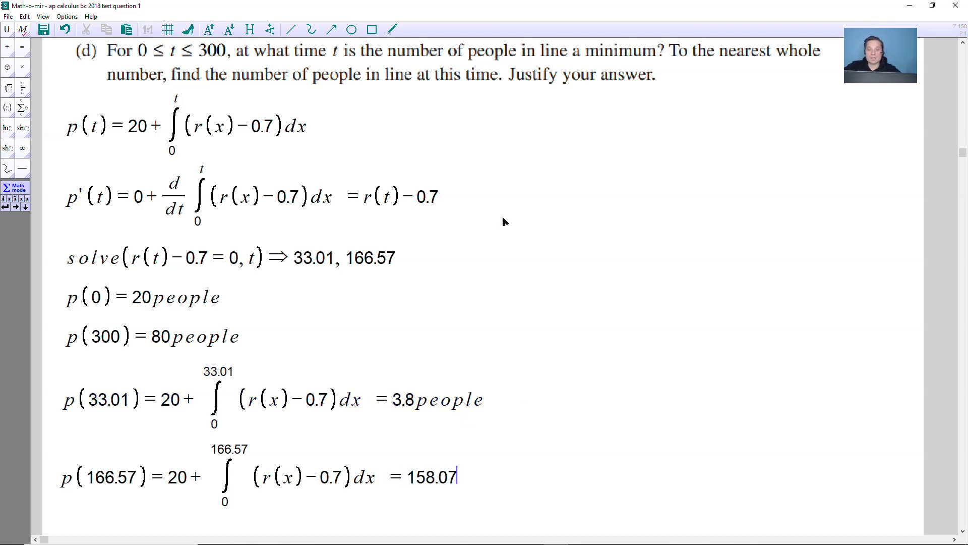
# Draw red rectangles around "33.01" and "3.8 people" in the p(33.01) line, then return to math entry
pyautogui.click(371, 29)
pyautogui.moveTo(87, 383); pyautogui.dragTo(116, 411)
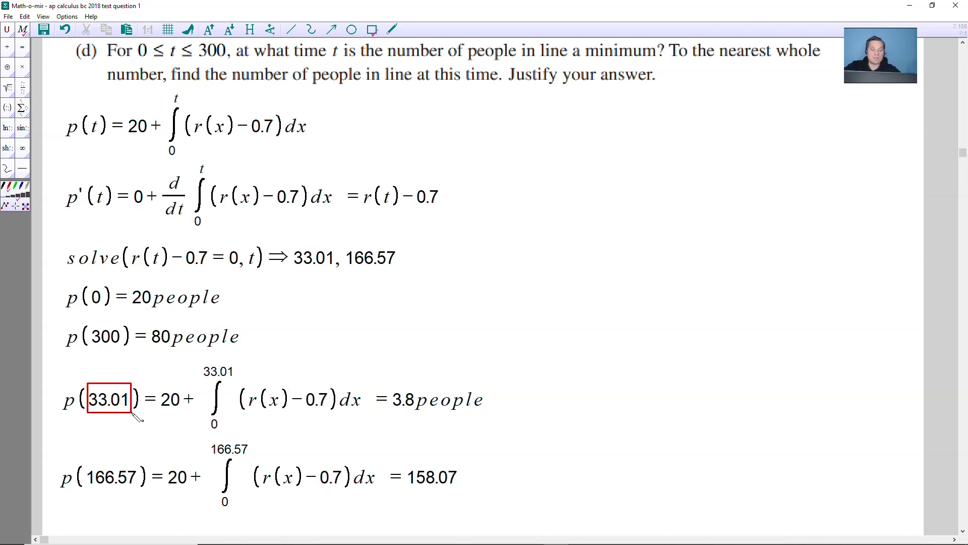
pyautogui.moveTo(390, 387)
pyautogui.mouseDown()
pyautogui.moveTo(471, 396)
pyautogui.moveTo(488, 415)
pyautogui.mouseUp()
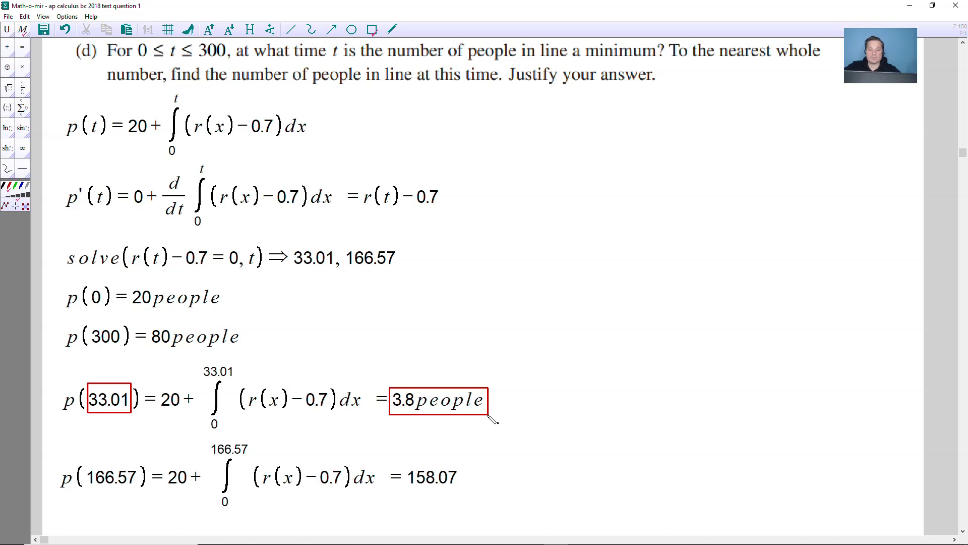
pyautogui.click(488, 414)
pyautogui.press('Delete')
pyautogui.click(60, 31)
# Start a calculator-style expression "20 + ∫(r(x) − 0.7)" in the blank area to the right of the p(300) line
pyautogui.click(508, 342)
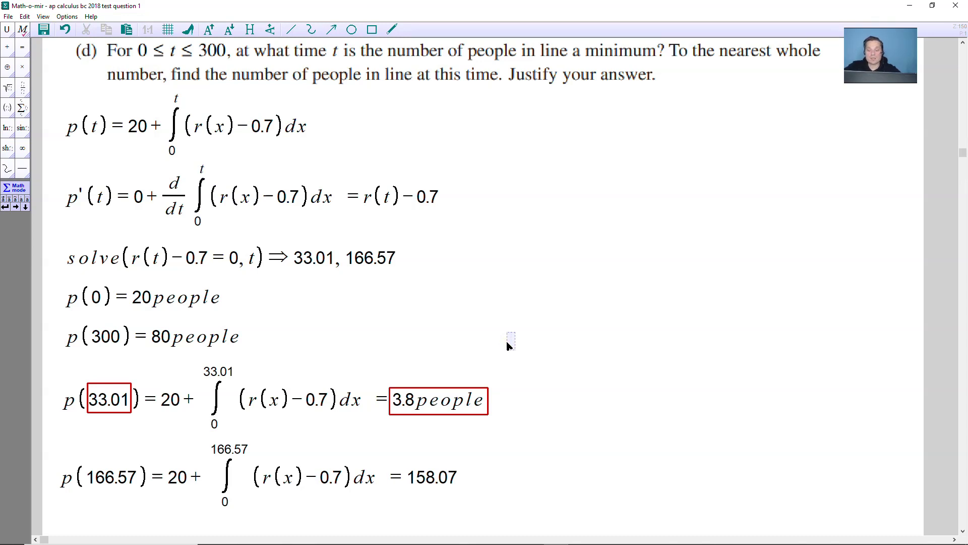
pyautogui.write('20+')
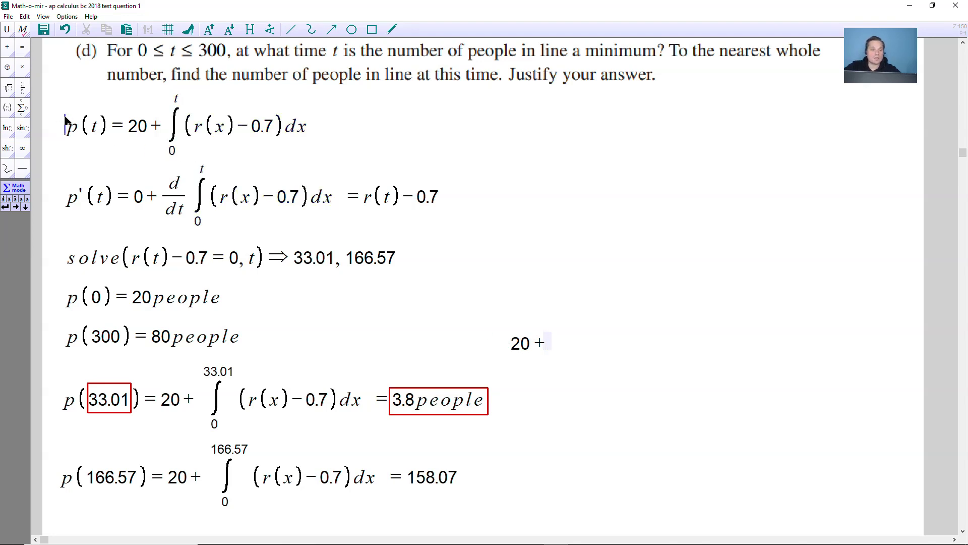
pyautogui.moveTo(28, 117)
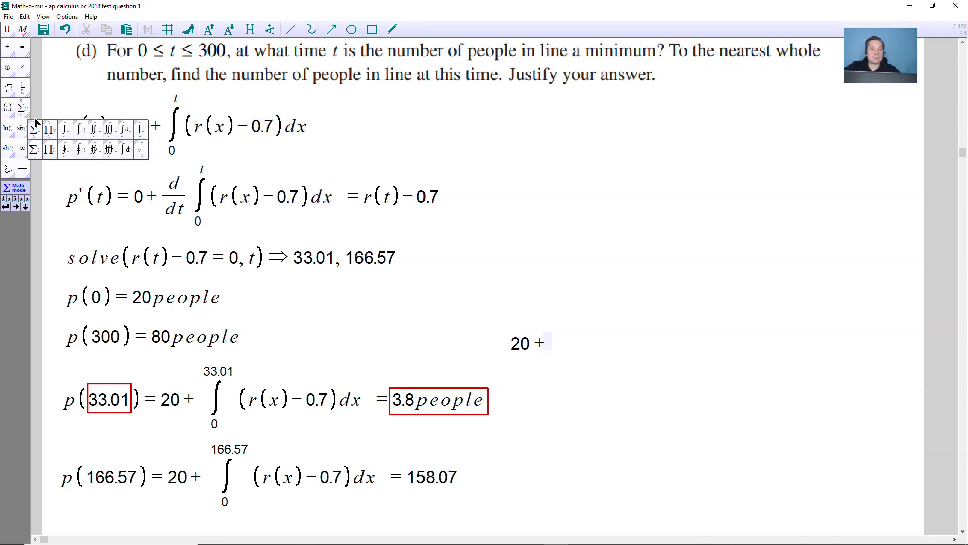
pyautogui.click(79, 129)
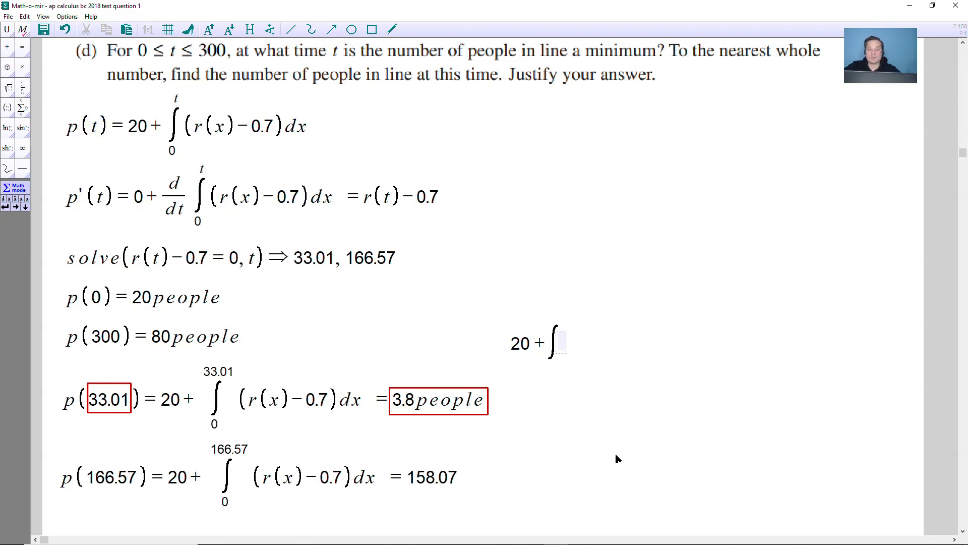
pyautogui.write('(')
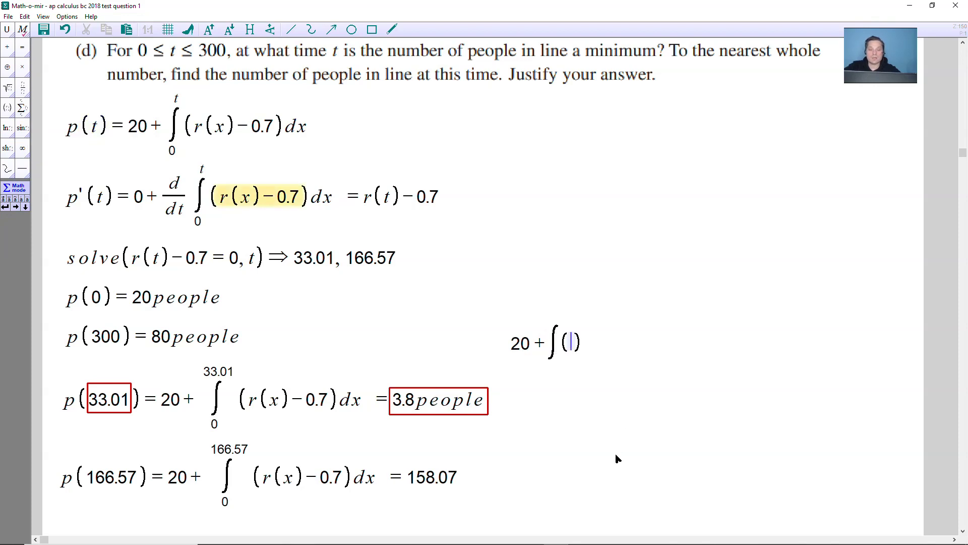
pyautogui.write('r(x)')
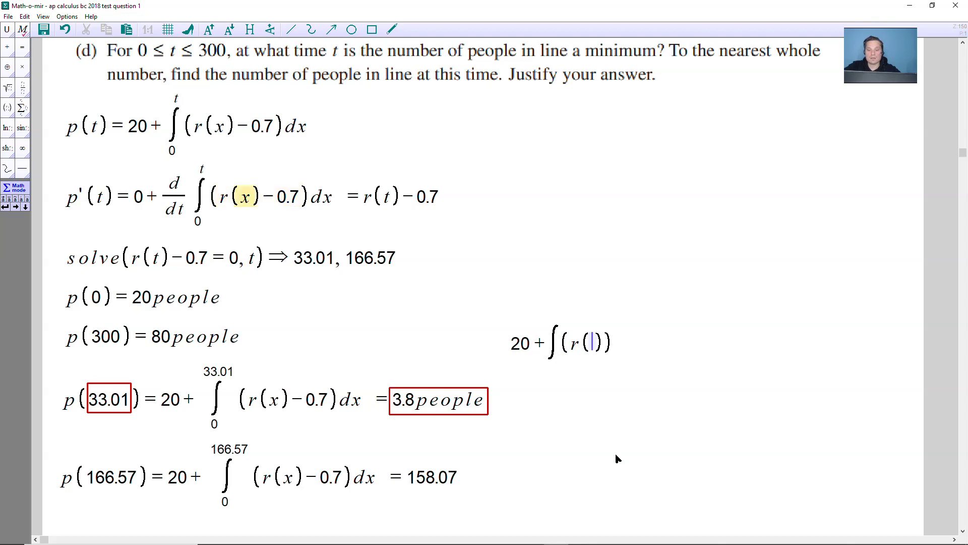
pyautogui.write('-0.7')
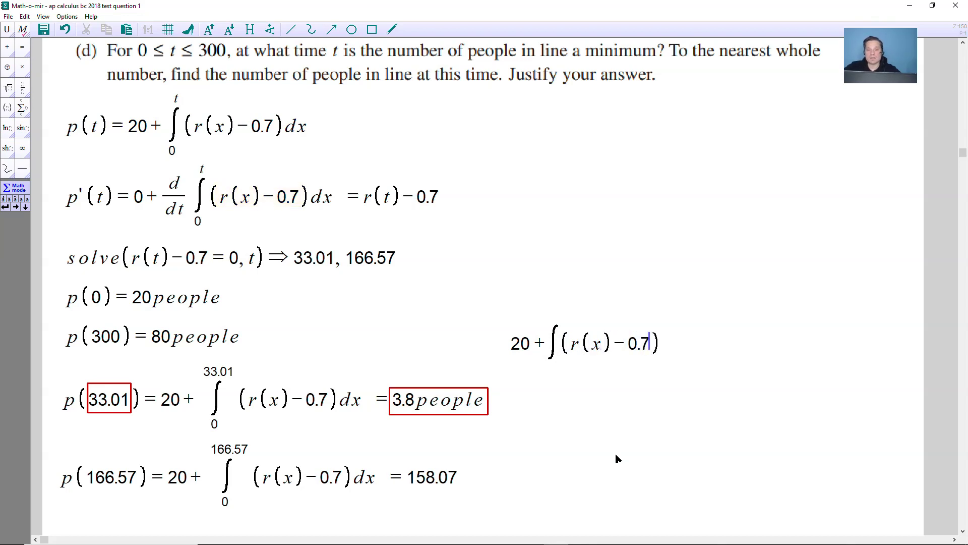
# Add the arguments "x, 0, 33.01" inside the calculator-style integral's parentheses and append "= 3.8" after it
pyautogui.write(',')
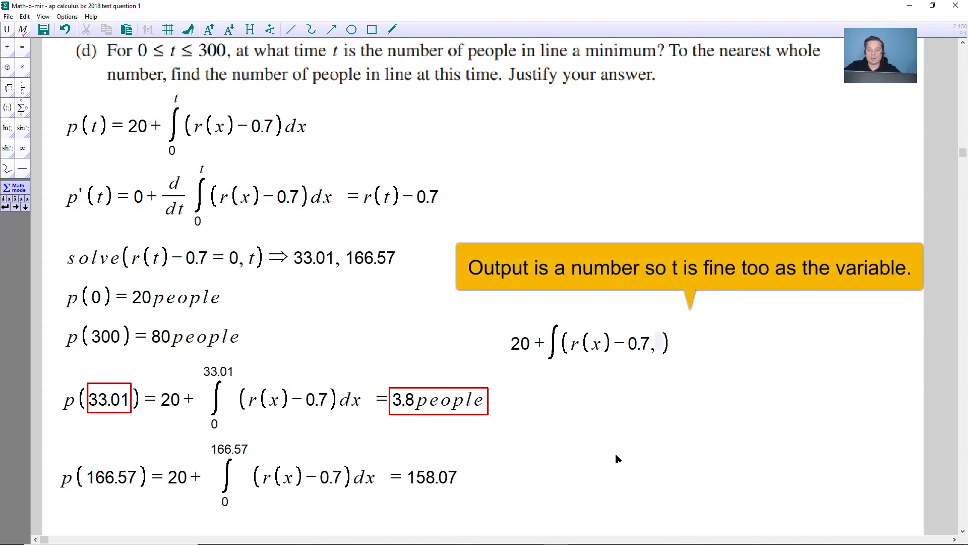
pyautogui.write('x, ')
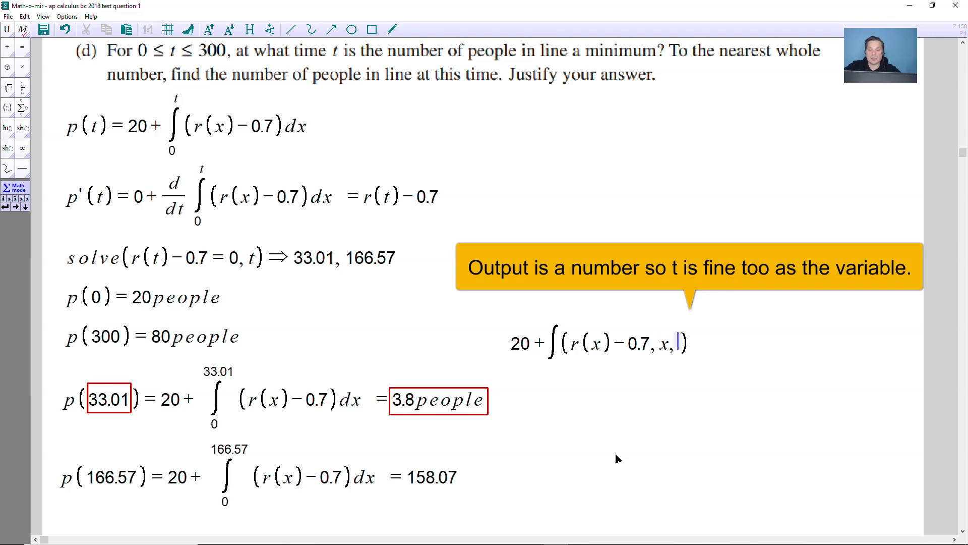
pyautogui.write('0')
pyautogui.write(',')
pyautogui.write('33.01)')
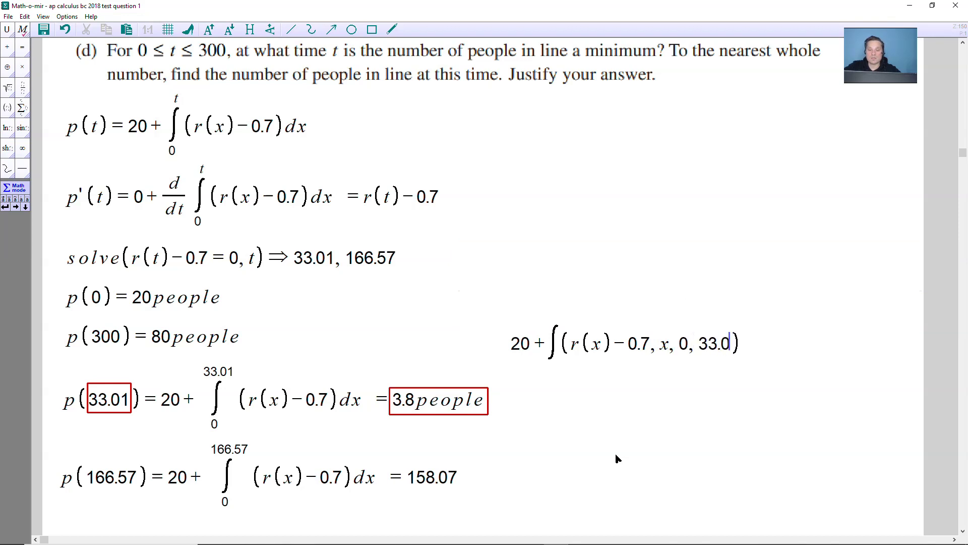
pyautogui.write('=')
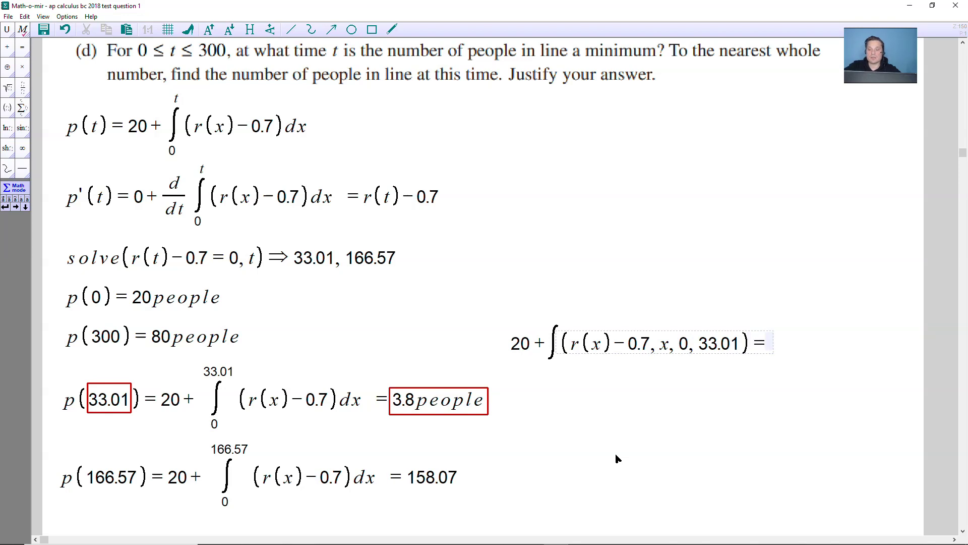
pyautogui.write('3.8')
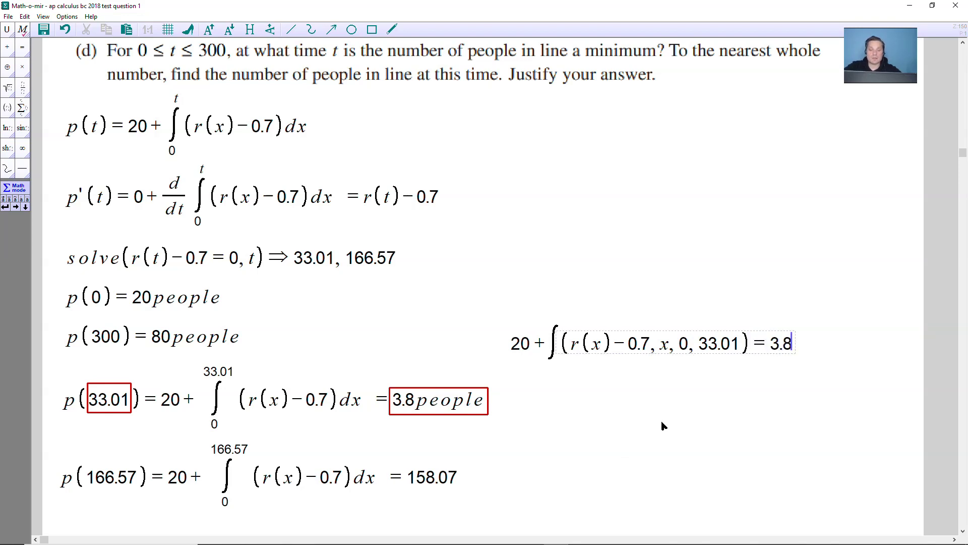
pyautogui.scroll(-5, 662, 426)
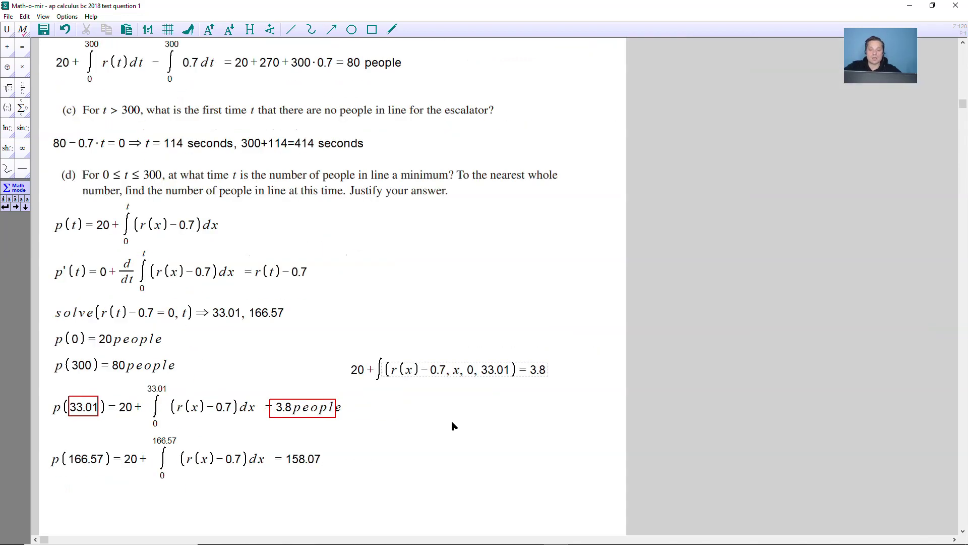
pyautogui.scroll(3, 379, 276)
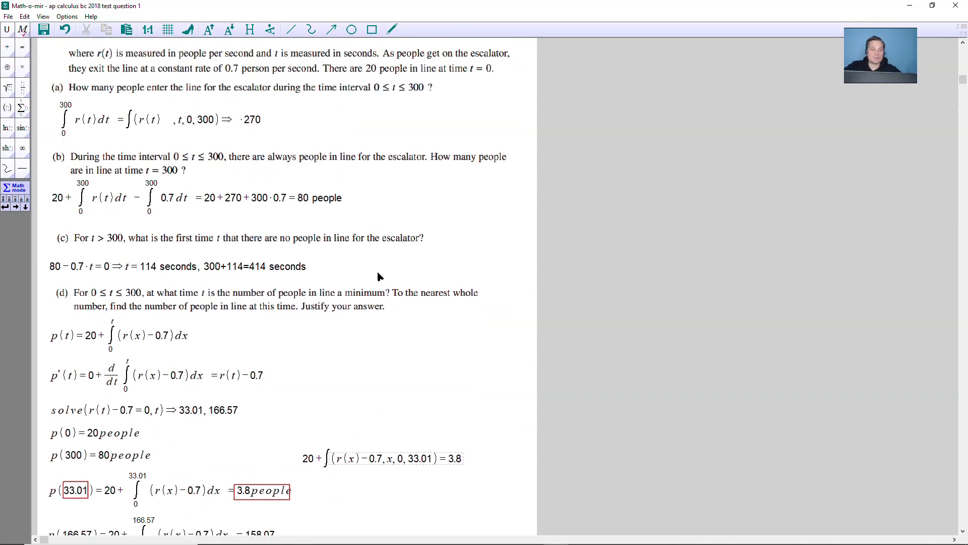
pyautogui.scroll(-2, 379, 276)
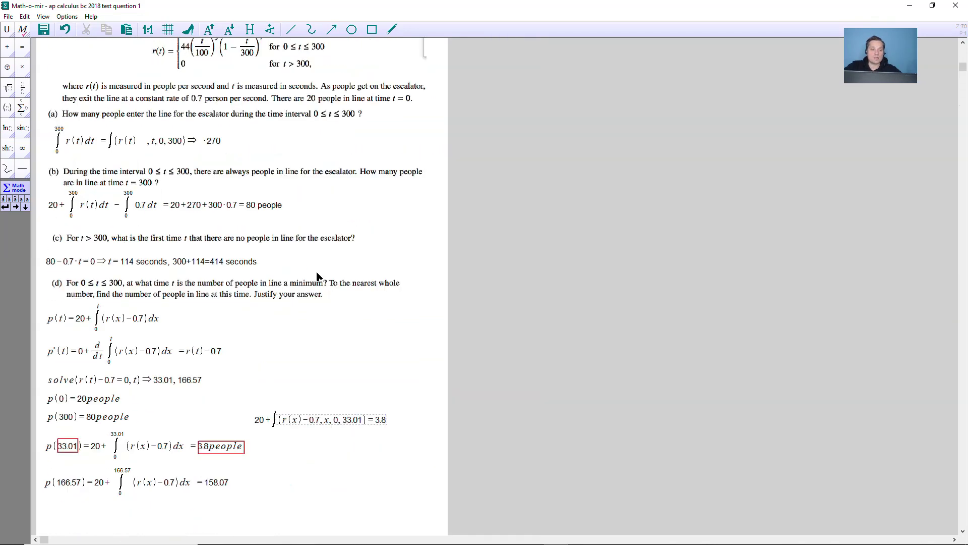
pyautogui.scroll(1, 318, 277)
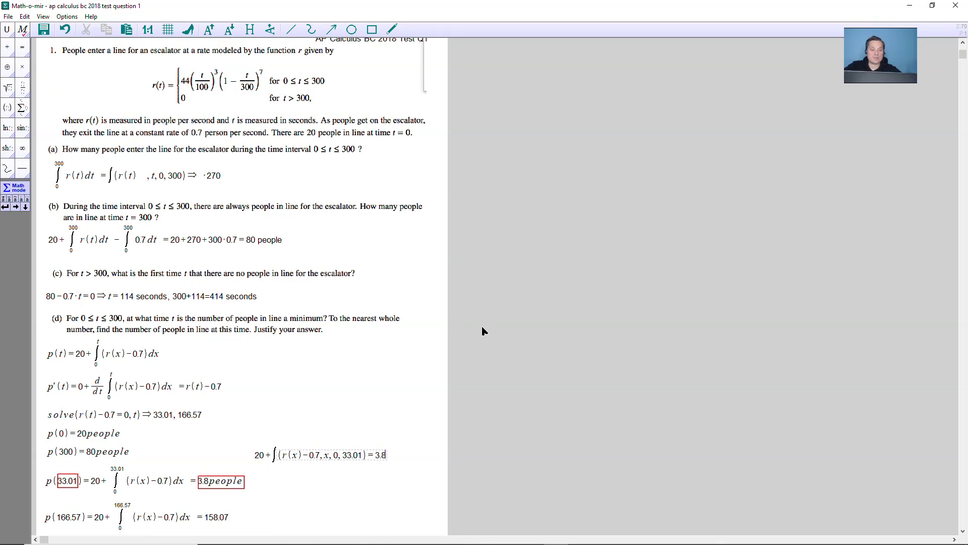